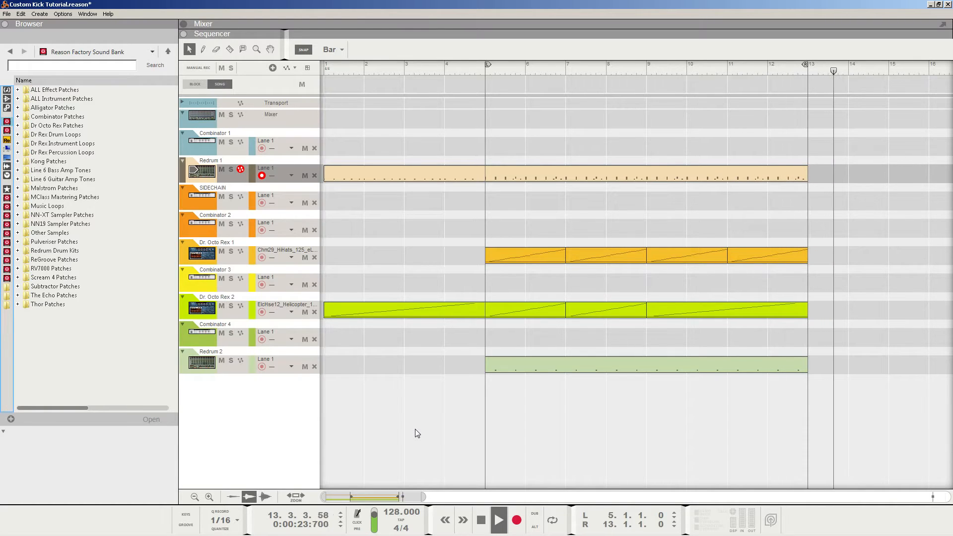
# - Stop the song playback and switch to the Document 1 rack window containing the Kong drum Combinator
pyautogui.press('space')
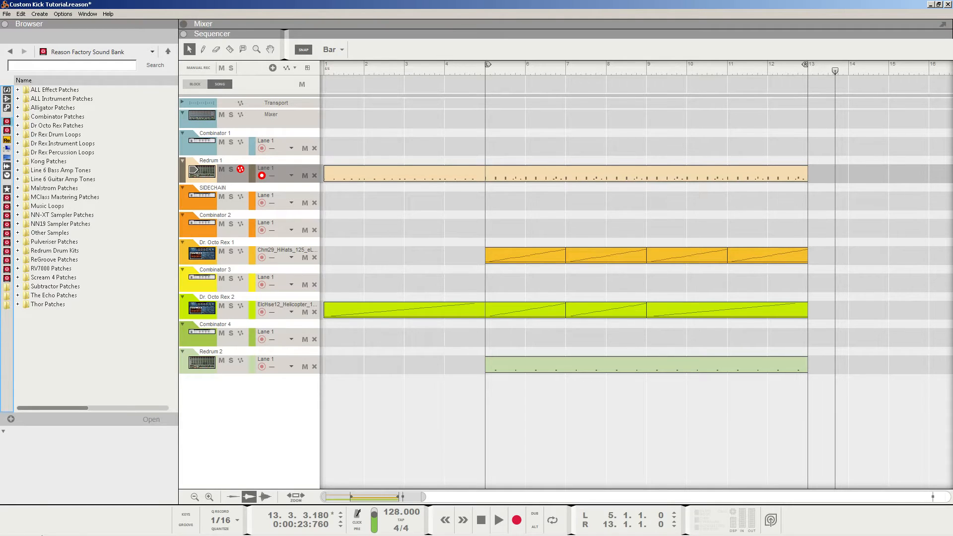
pyautogui.click(91, 529)
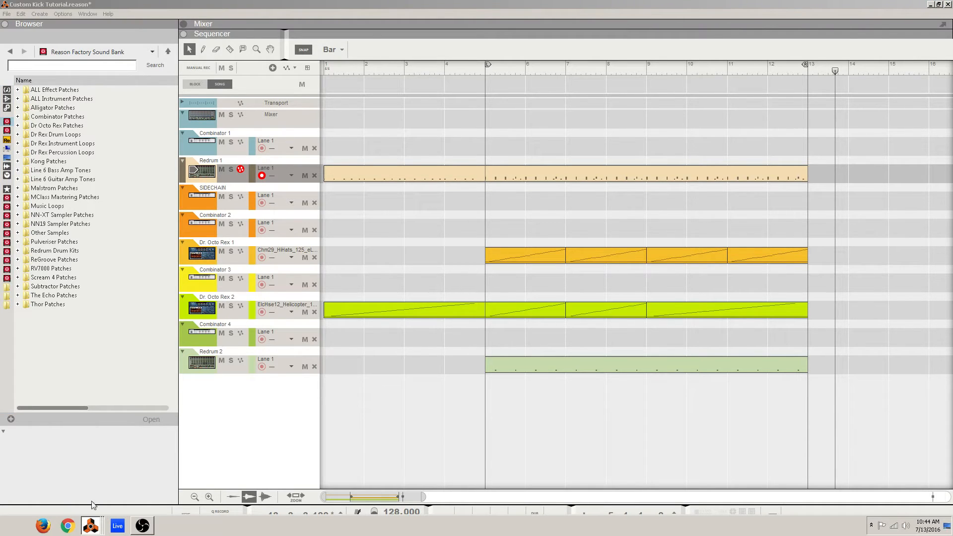
pyautogui.click(78, 493)
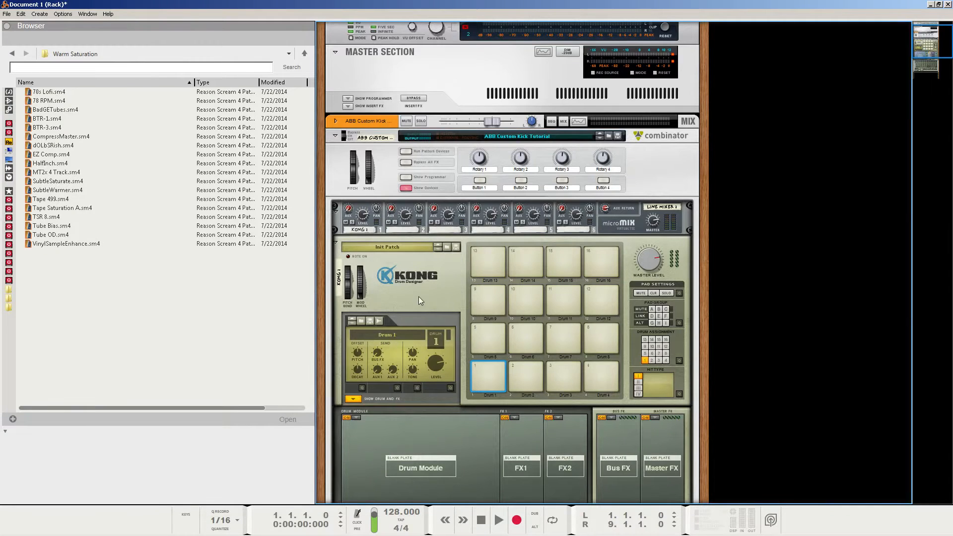
# - Examine the rear cabling from the Redrum gate outputs to Kong pads 1 to 3 and from Kong to the line mixer
pyautogui.scroll(-3, 419, 298)
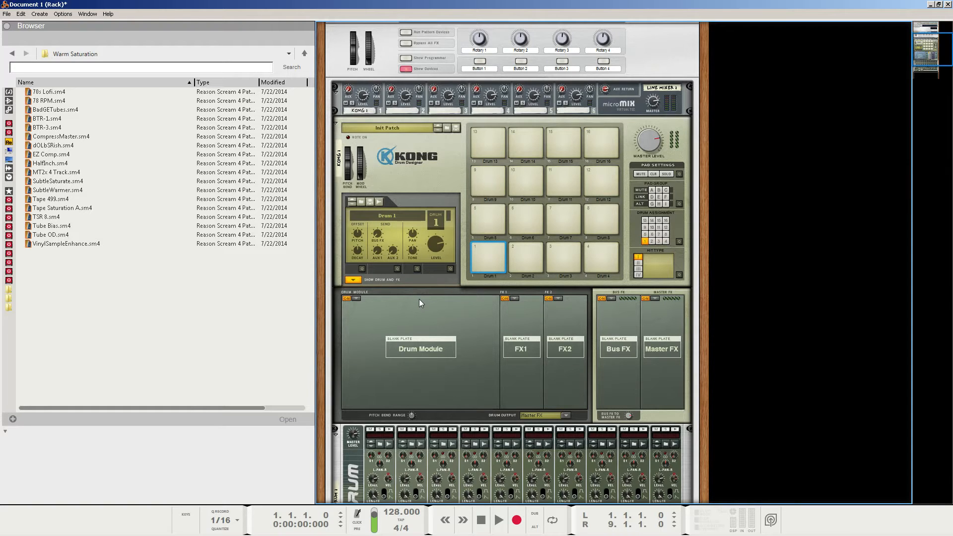
pyautogui.press('Tab')
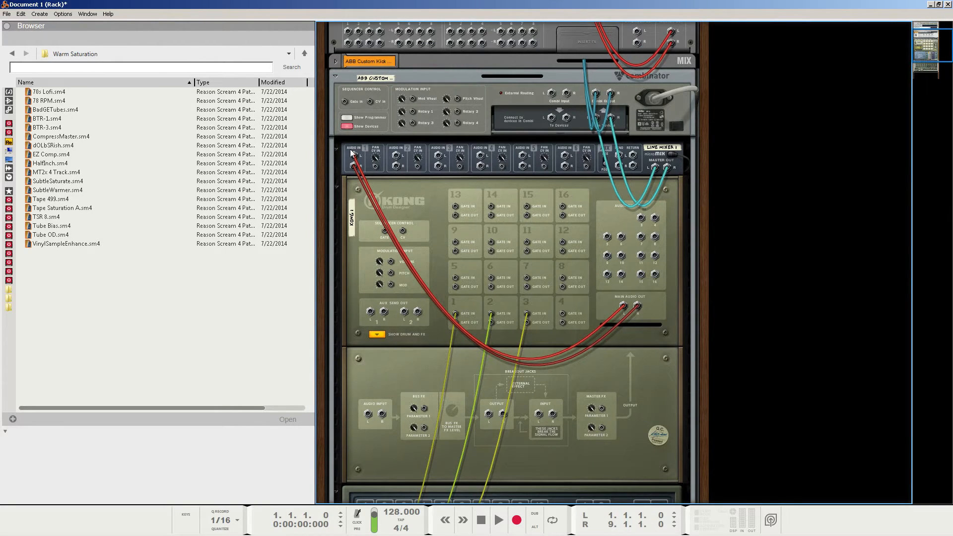
pyautogui.scroll(-4, 496, 246)
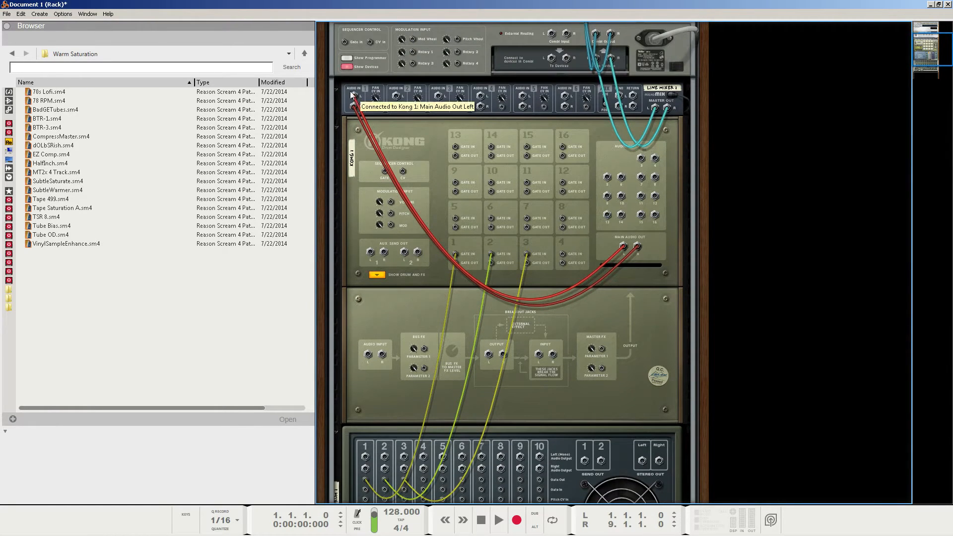
pyautogui.scroll(-8, 392, 248)
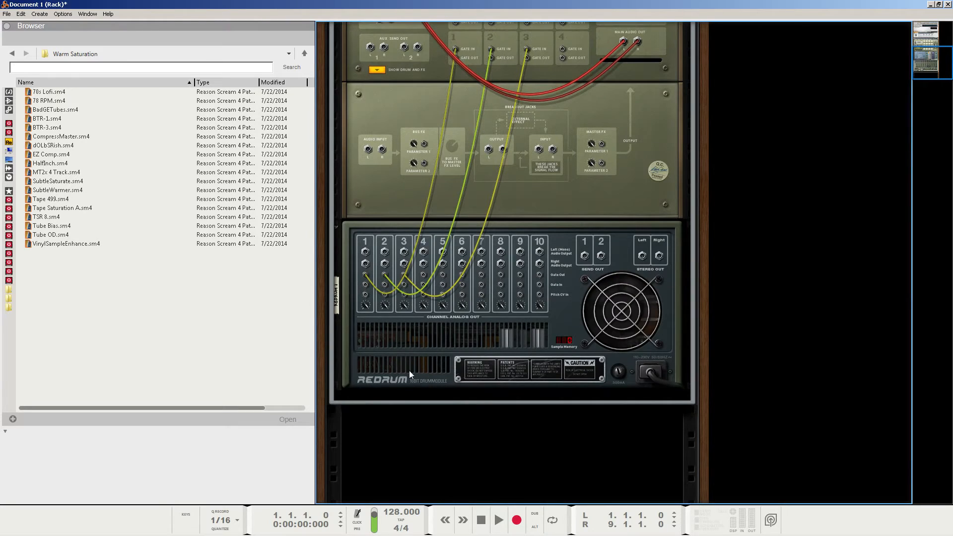
pyautogui.scroll(2, 411, 374)
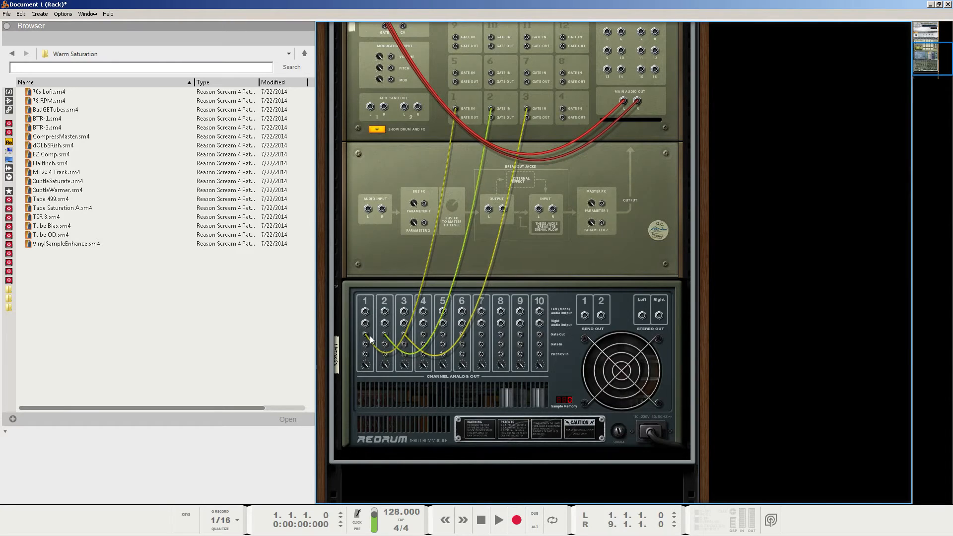
pyautogui.press('Tab')
pyautogui.click(496, 119)
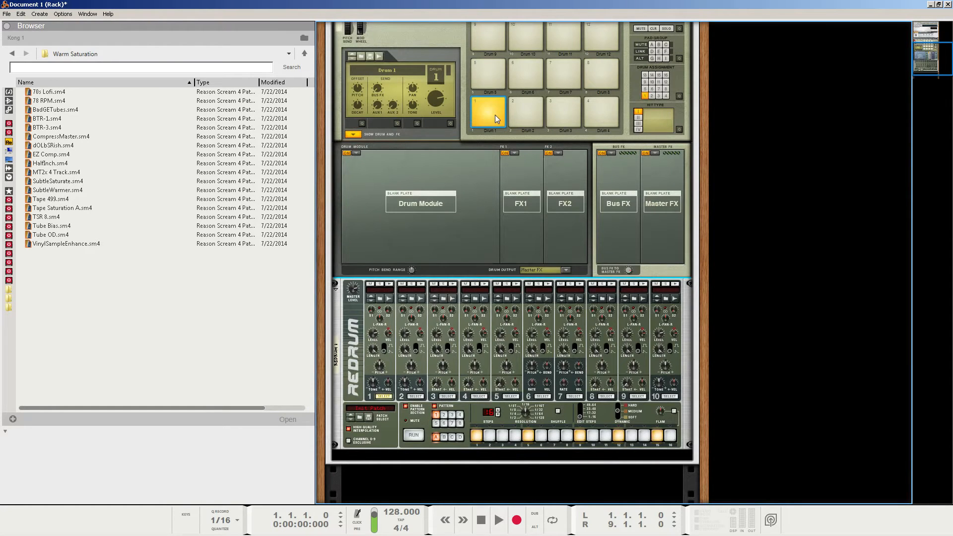
pyautogui.press('Tab')
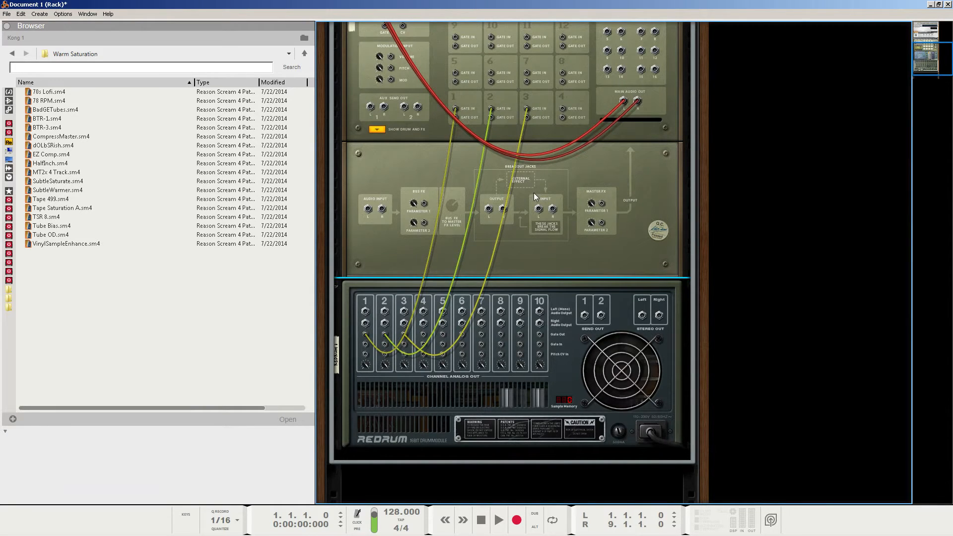
pyautogui.press('Tab')
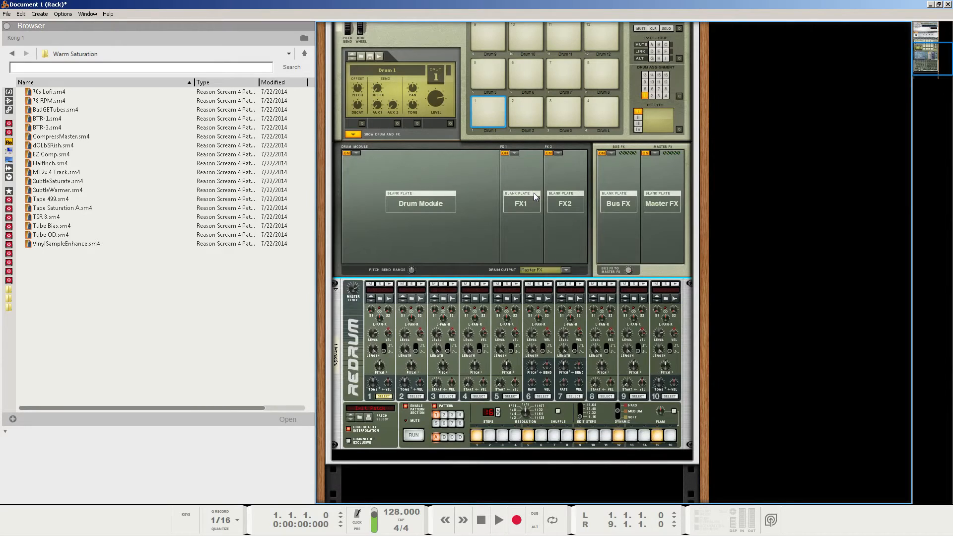
# - Load the Synth Bass Drum as the drum module for Kong's pad 1, with the drum and FX section shown
pyautogui.scroll(3, 401, 247)
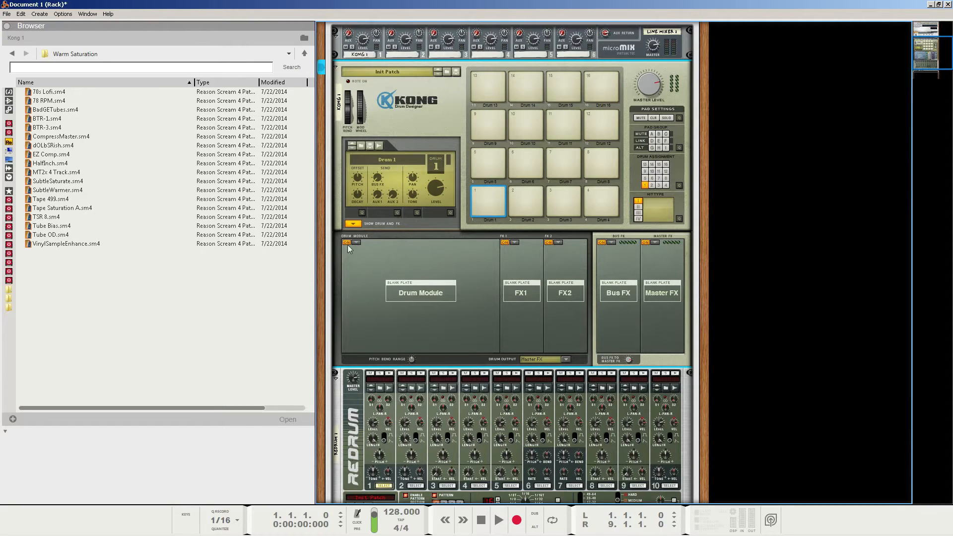
pyautogui.click(489, 199)
pyautogui.click(353, 225)
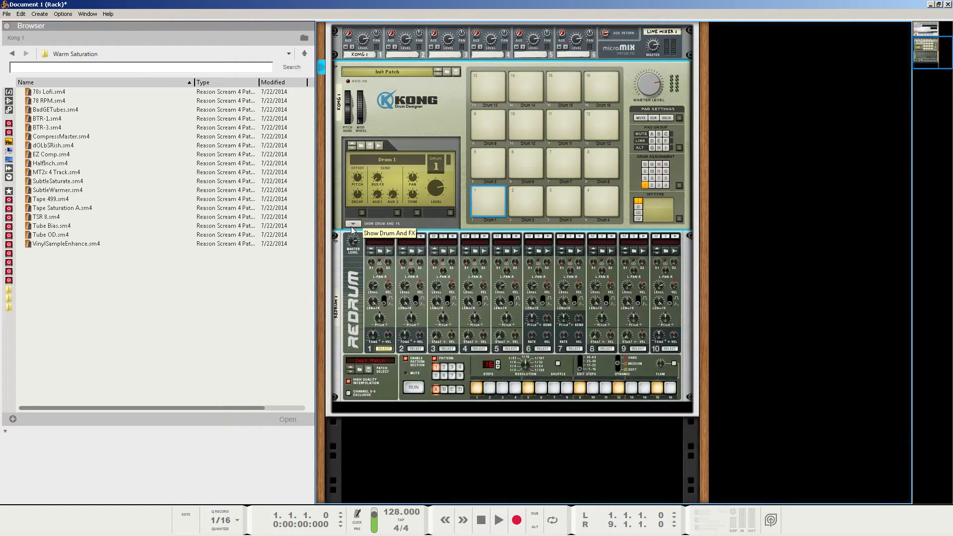
pyautogui.click(353, 224)
pyautogui.rightClick(386, 240)
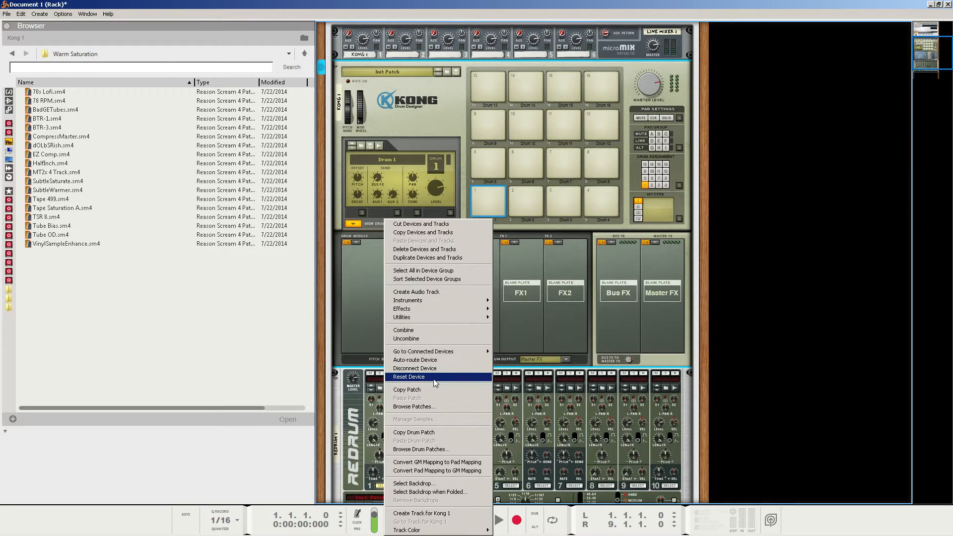
pyautogui.click(360, 263)
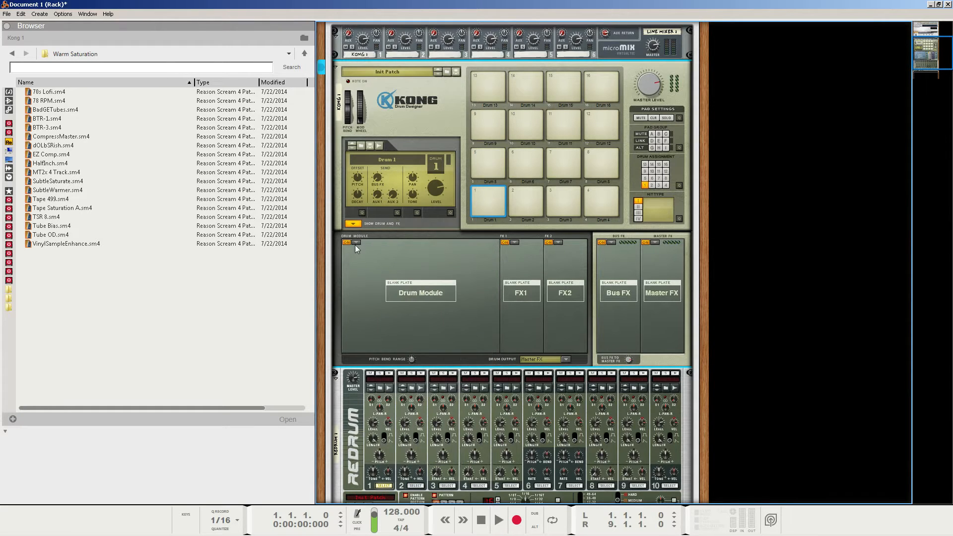
pyautogui.click(356, 243)
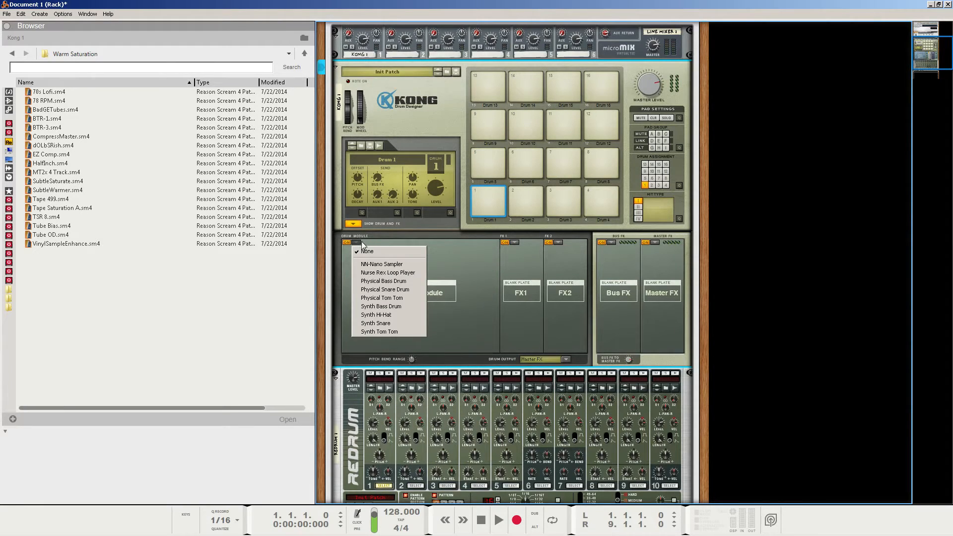
pyautogui.click(396, 309)
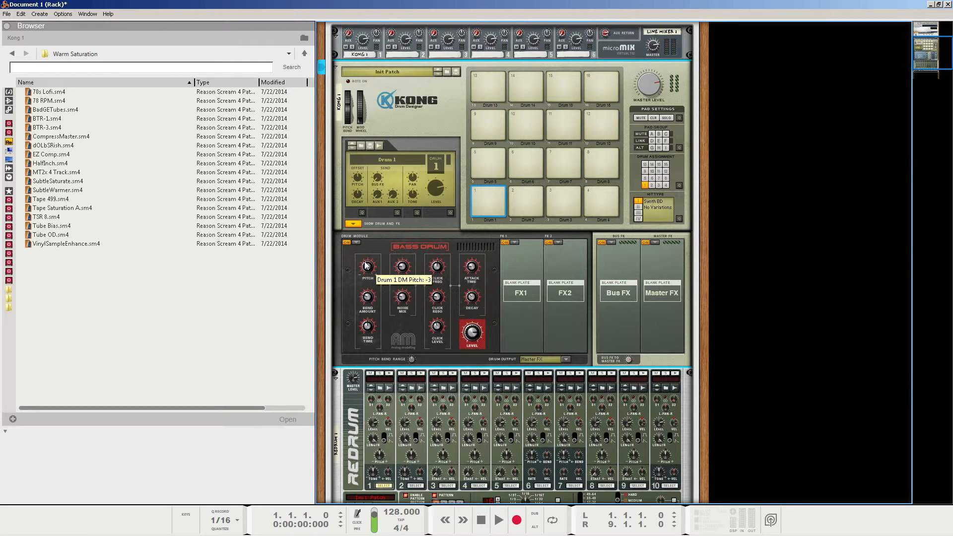
# - Review the Bass Drum module's pitch, bend, tone, click and attack controls
pyautogui.moveTo(366, 265); pyautogui.dragTo(383, 293)
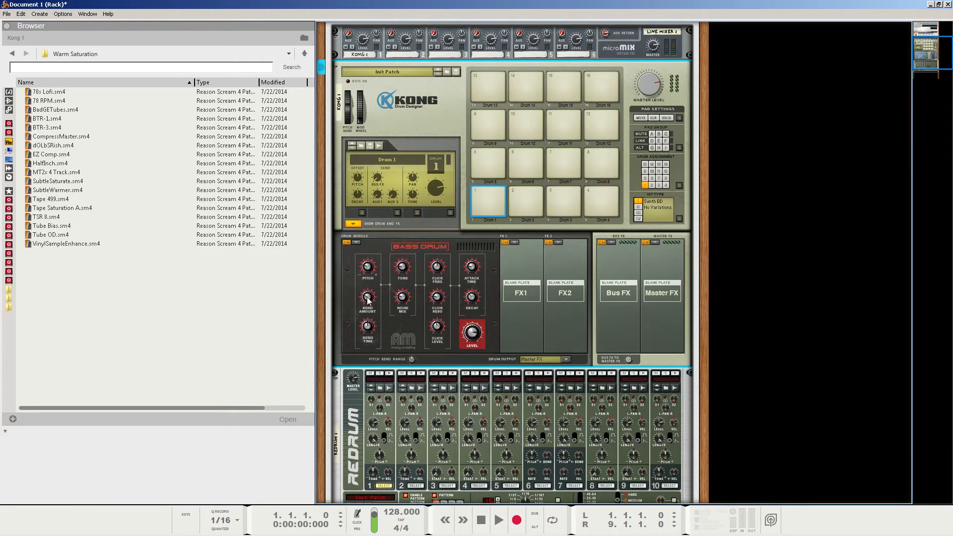
pyautogui.moveTo(368, 300); pyautogui.dragTo(375, 329)
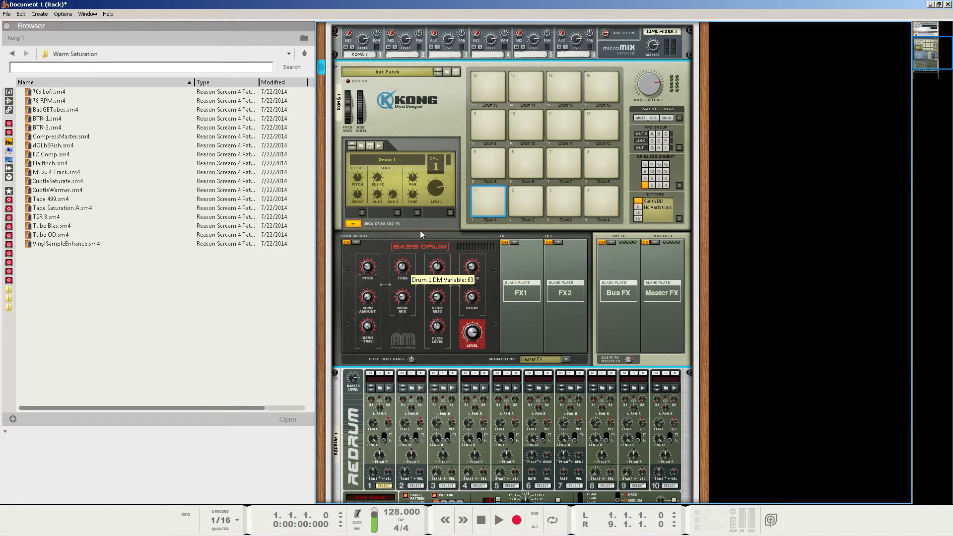
pyautogui.moveTo(420, 230); pyautogui.dragTo(419, 234)
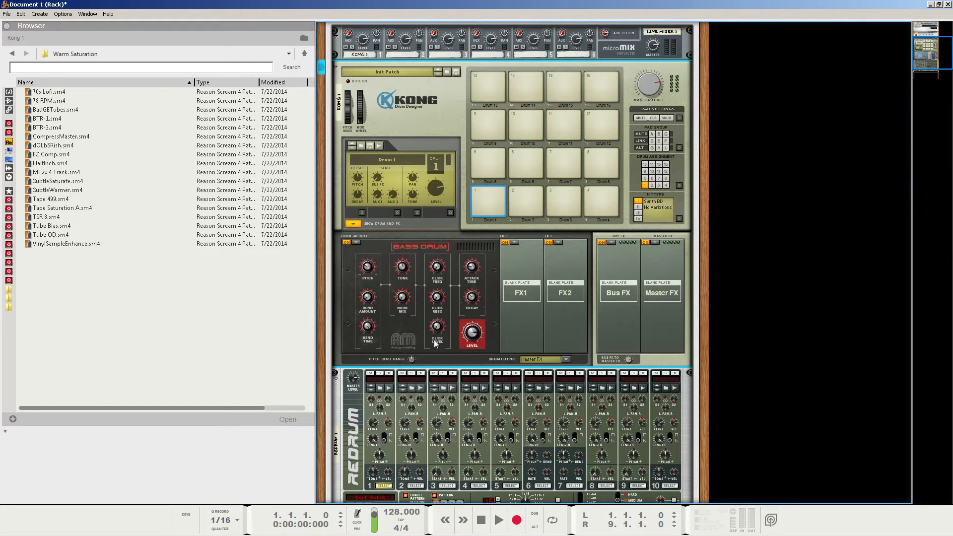
pyautogui.moveTo(475, 268)
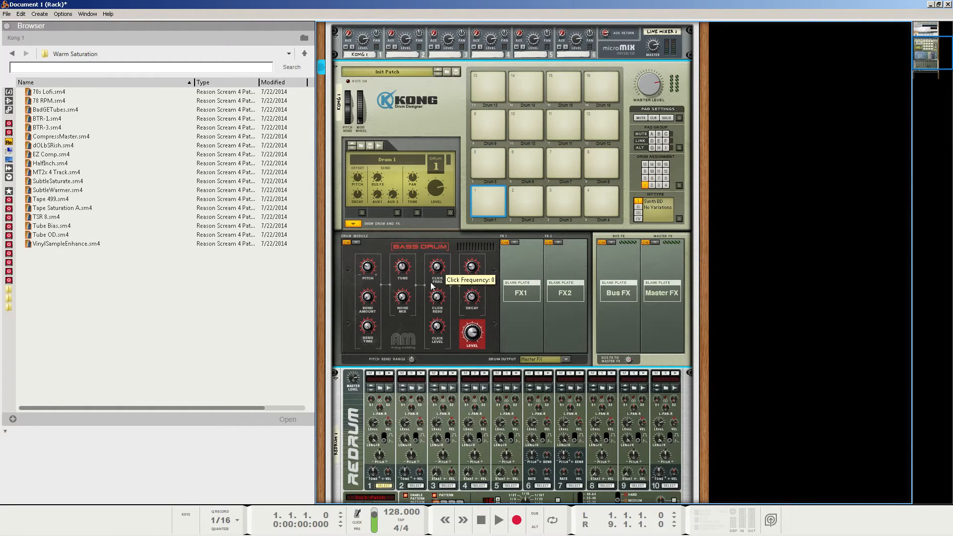
pyautogui.moveTo(475, 272); pyautogui.dragTo(484, 261)
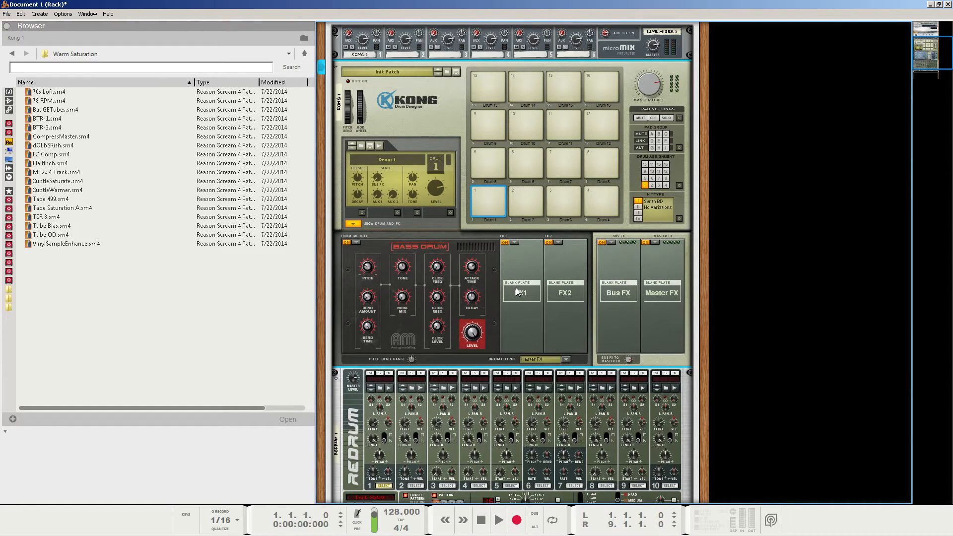
# - Route Kong's Drum 1 output to Output 3-4
pyautogui.scroll(-5, 518, 292)
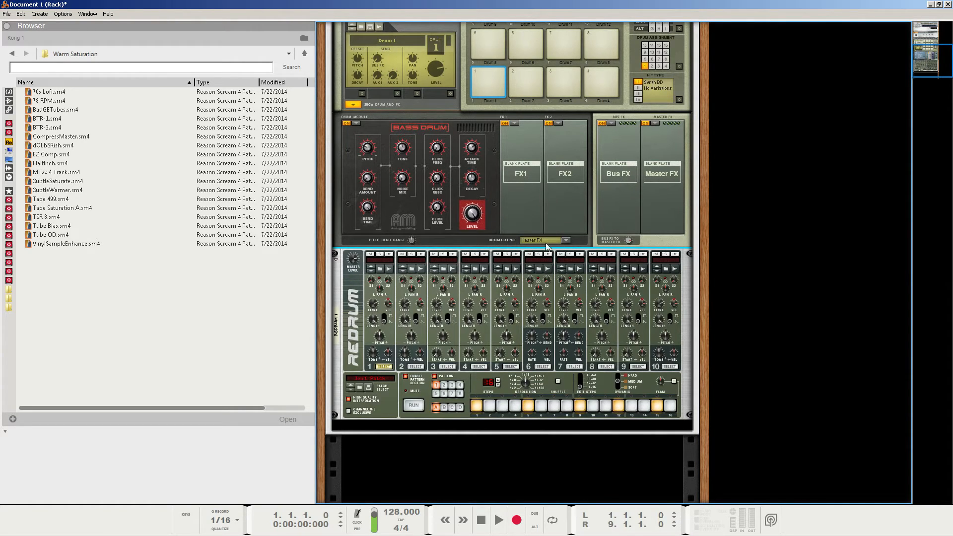
pyautogui.click(567, 241)
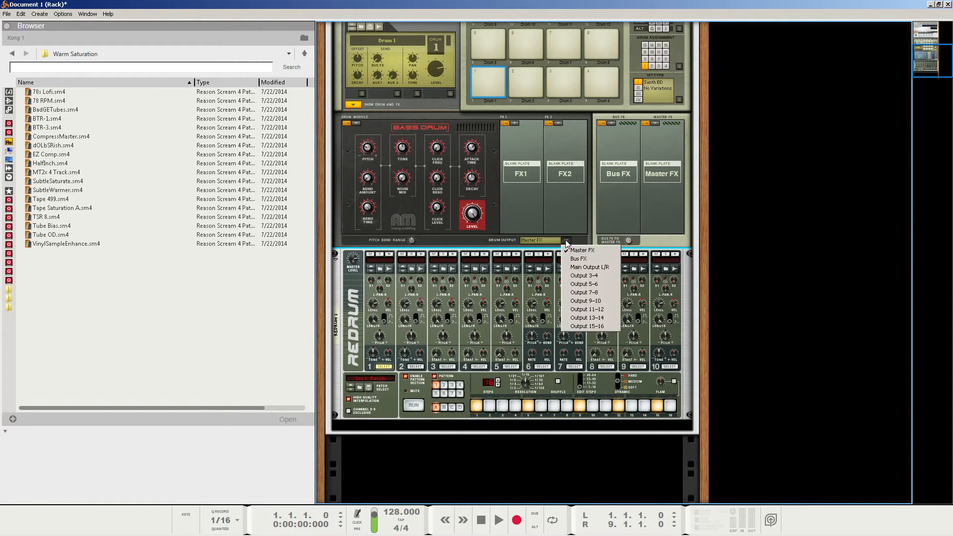
pyautogui.click(590, 276)
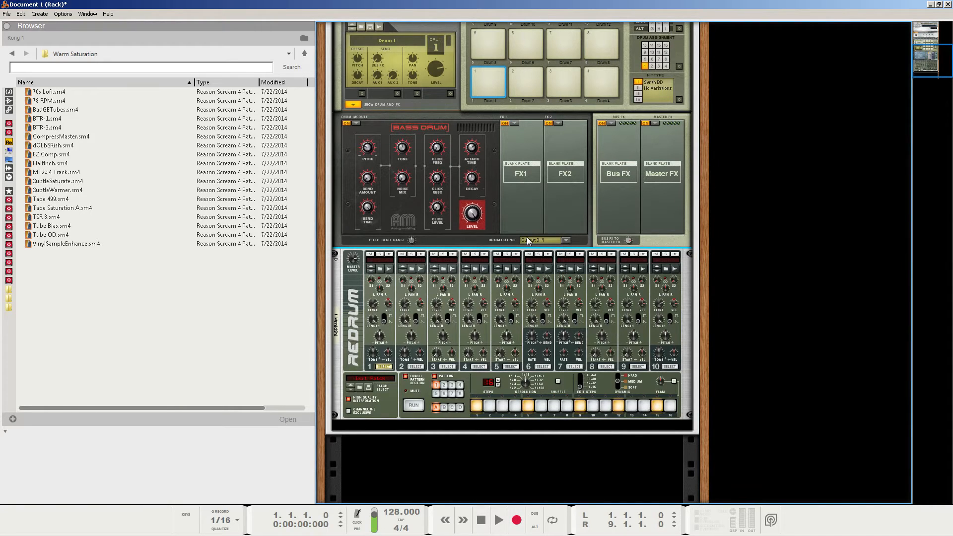
# - Add a Scream 4 Distortion effect below Kong in the rack
pyautogui.rightClick(540, 185)
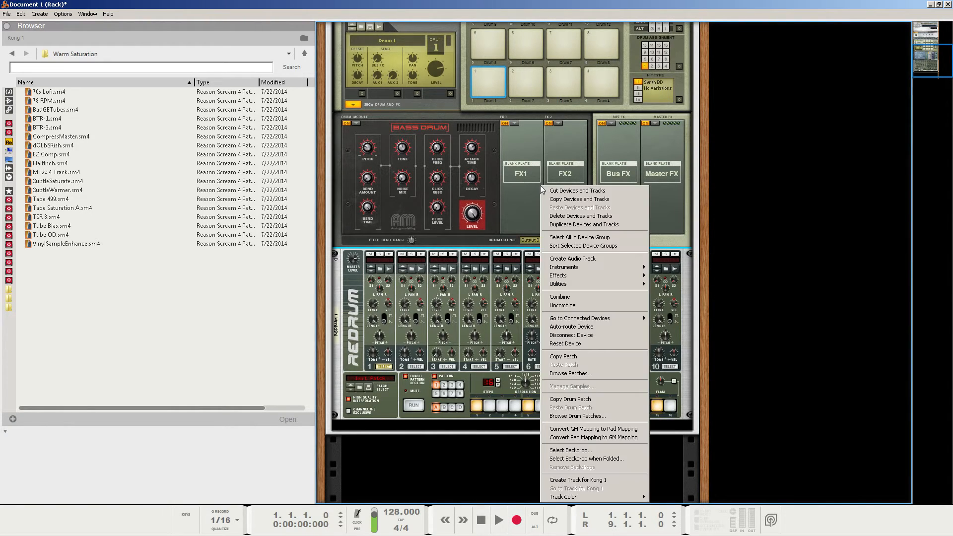
pyautogui.moveTo(630, 275)
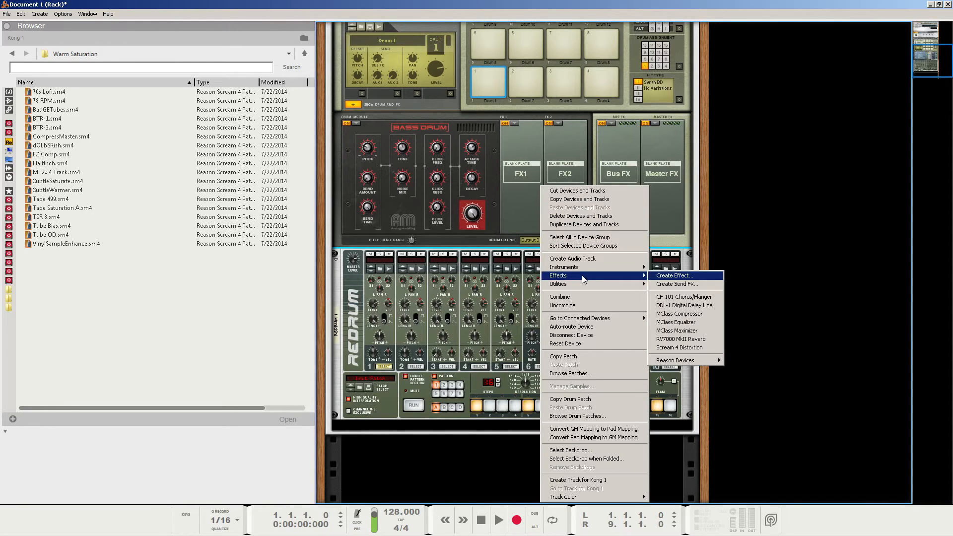
pyautogui.click(678, 349)
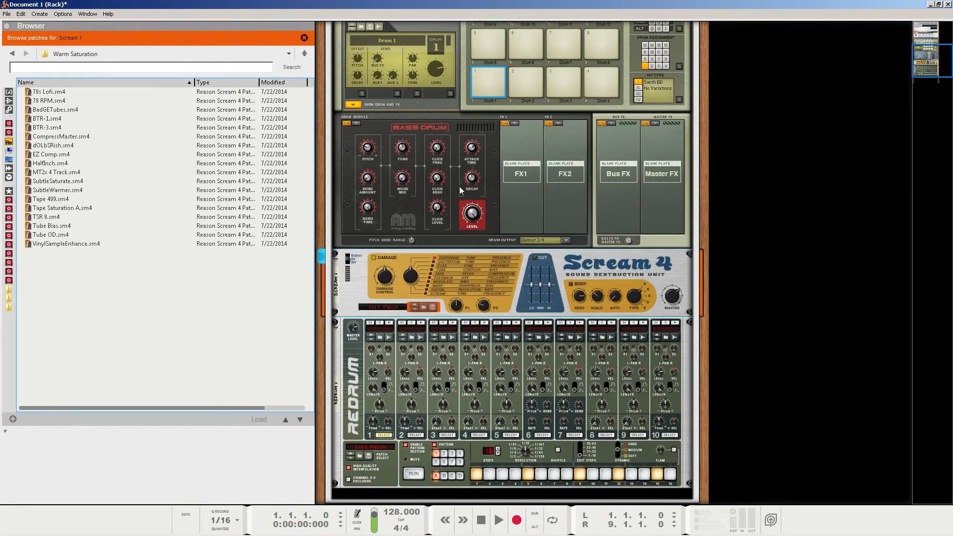
# - Cable Kong's outputs 3-4 into the Scream 4 inputs and the Scream 4 outputs into line mixer channel 2
pyautogui.press('Tab')
pyautogui.scroll(3, 643, 138)
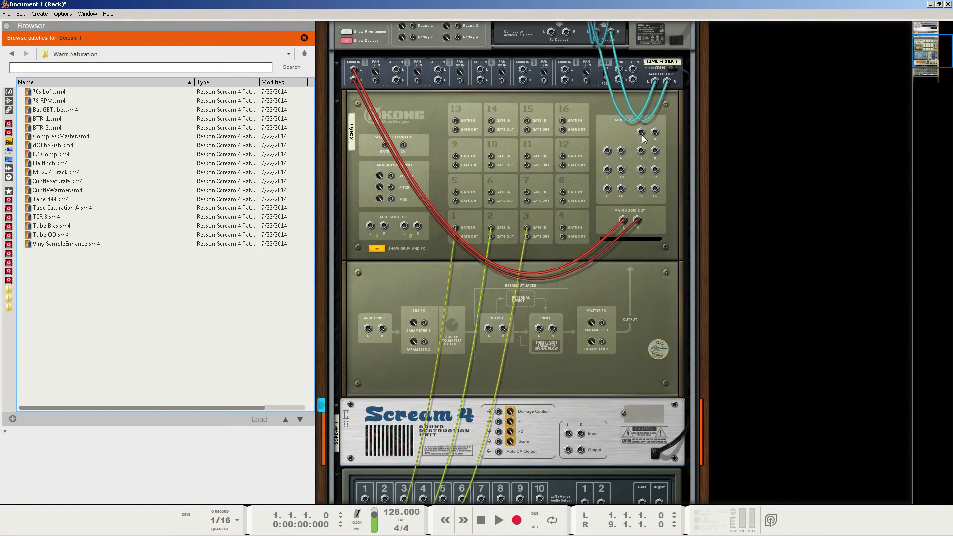
pyautogui.moveTo(642, 132); pyautogui.dragTo(396, 70)
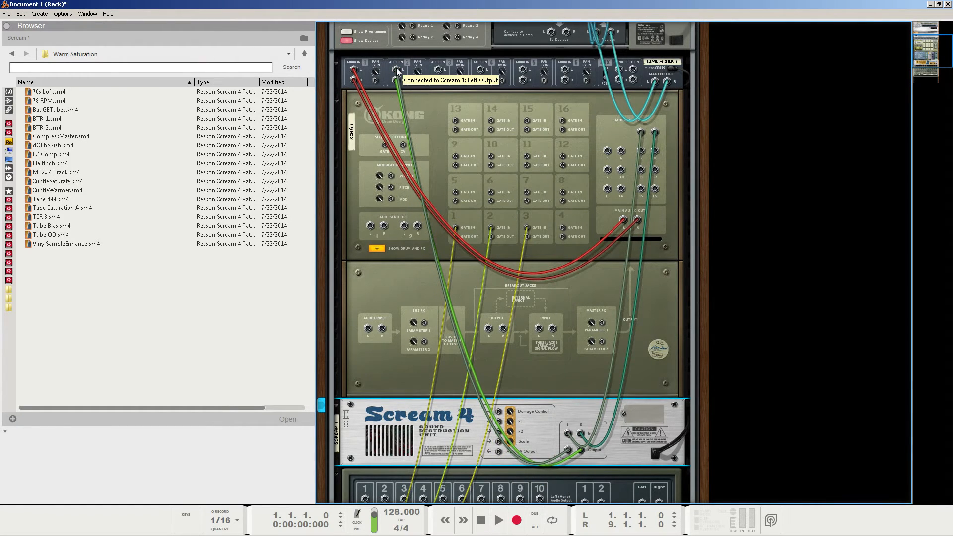
pyautogui.press('Tab')
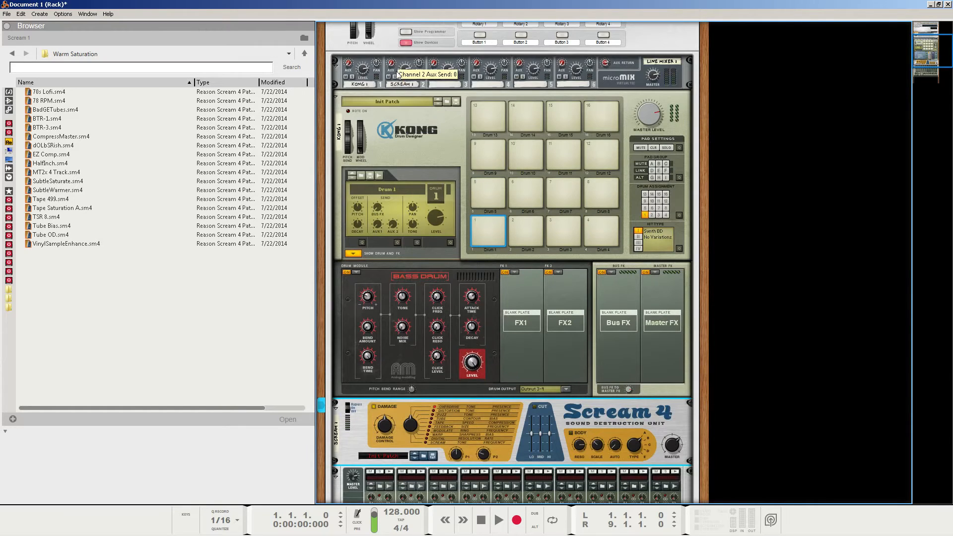
# - Load a Compressor into Kong's Bus FX slot and look over its Release and Attack controls
pyautogui.scroll(-3, 397, 74)
pyautogui.click(613, 184)
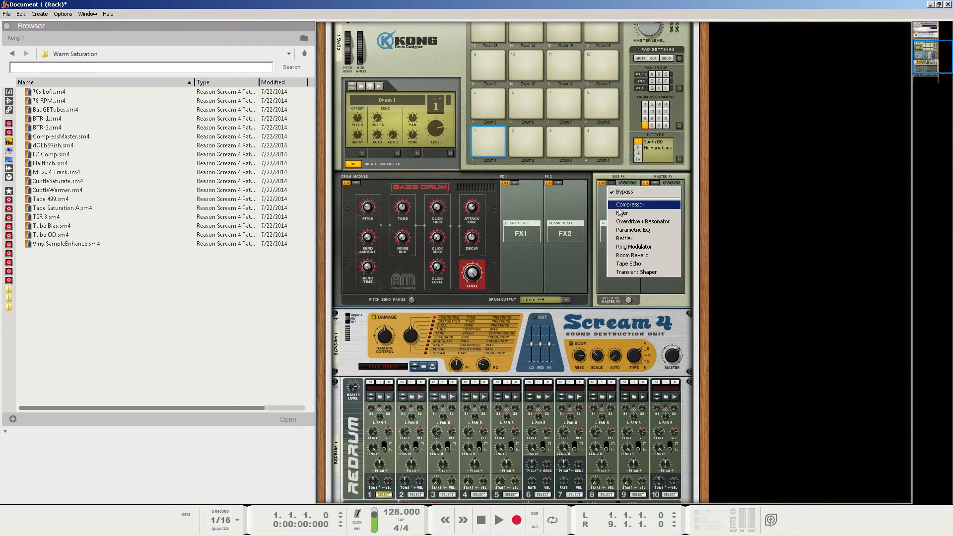
pyautogui.click(620, 205)
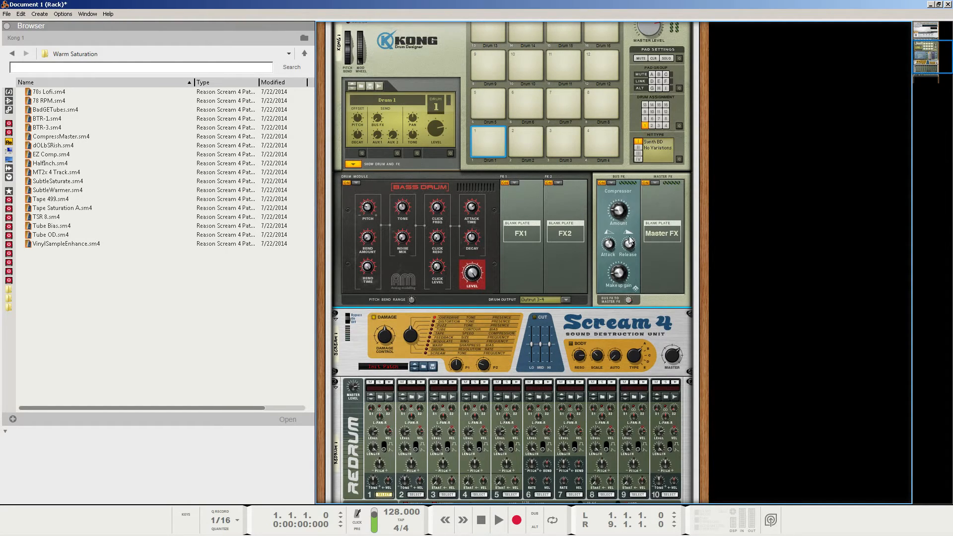
pyautogui.moveTo(633, 258); pyautogui.dragTo(631, 263)
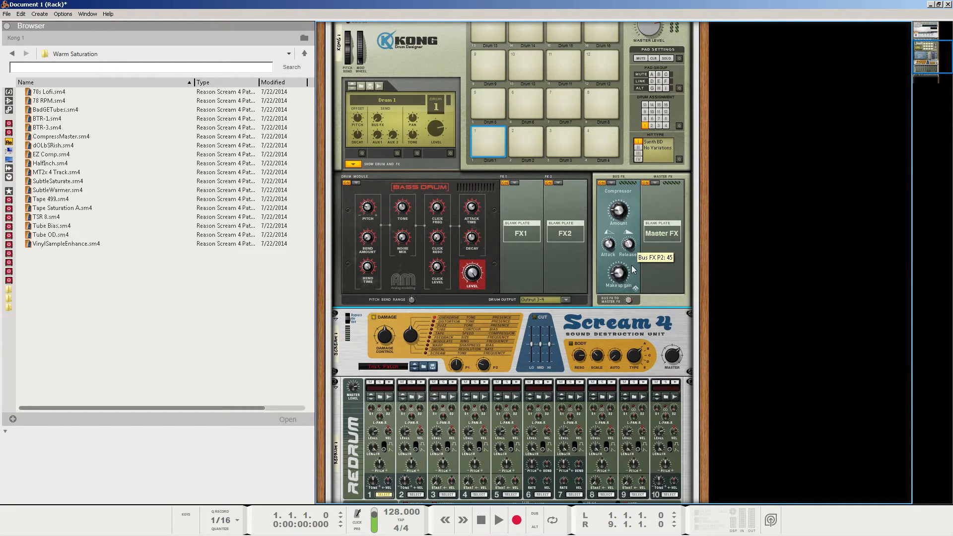
pyautogui.moveTo(609, 247); pyautogui.dragTo(611, 259)
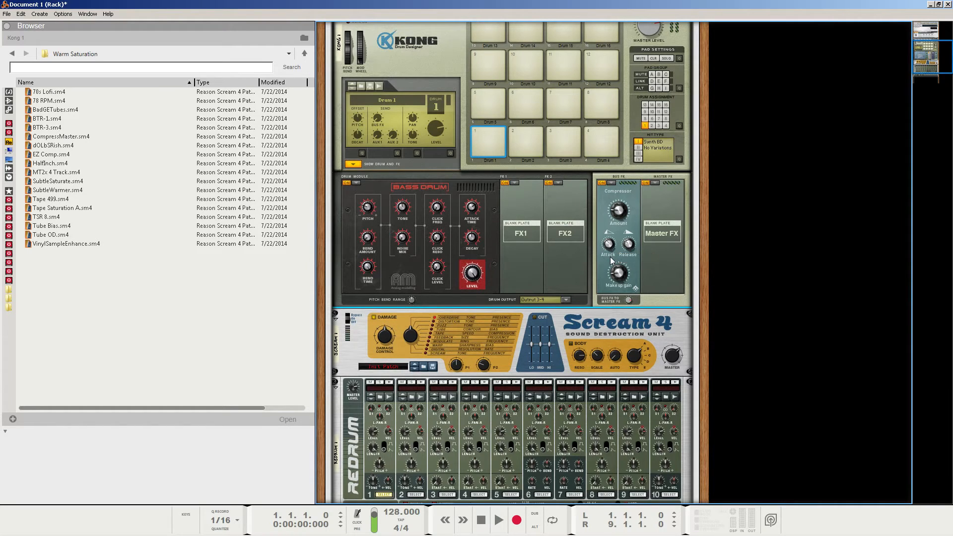
# - Go over the Bus FX compressor's Attack and Amount controls and adjust Drum 1's Bus FX send in Kong
pyautogui.moveTo(613, 252)
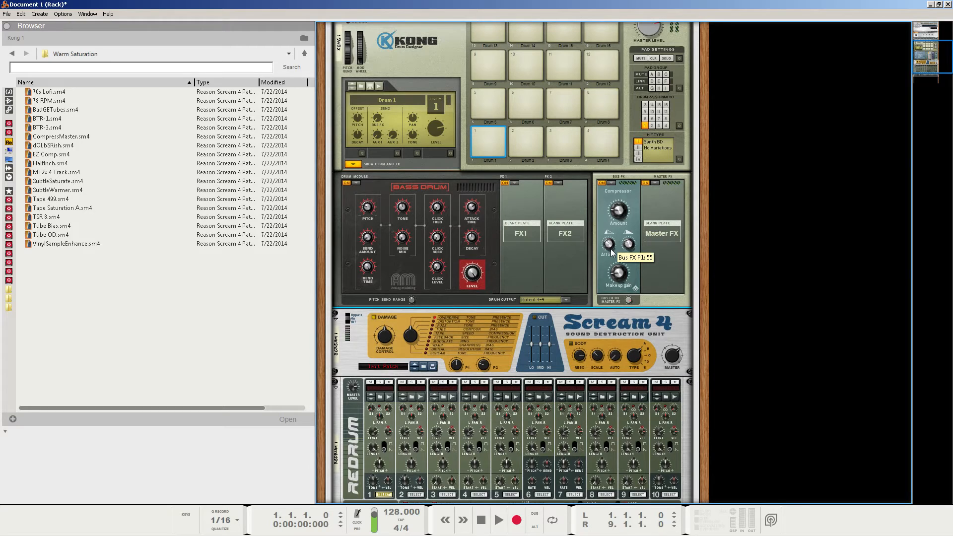
pyautogui.moveTo(624, 203)
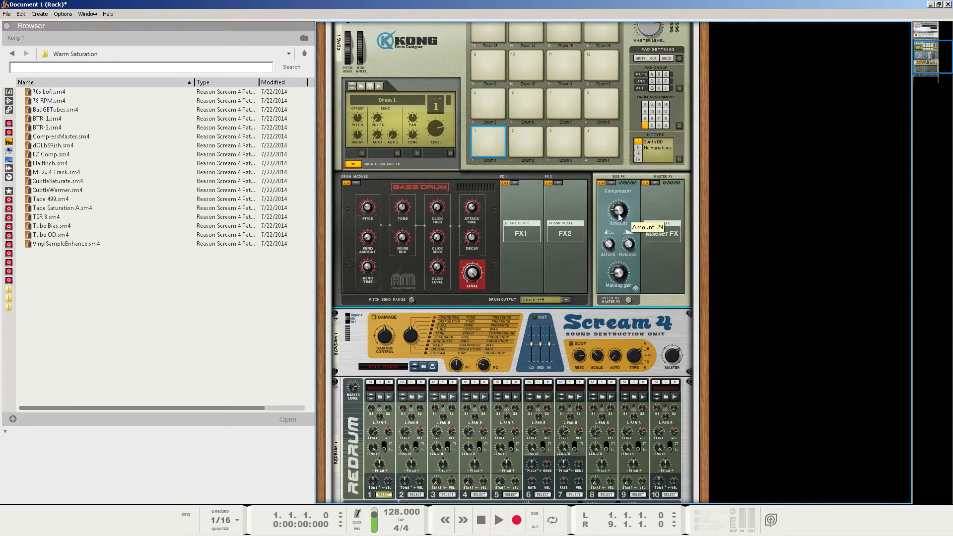
pyautogui.moveTo(624, 204); pyautogui.dragTo(626, 207)
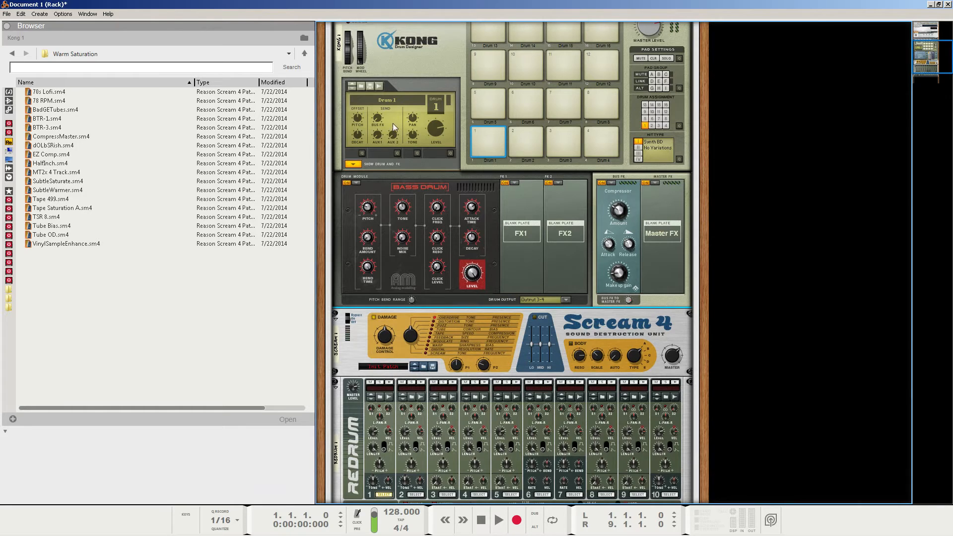
pyautogui.moveTo(379, 121)
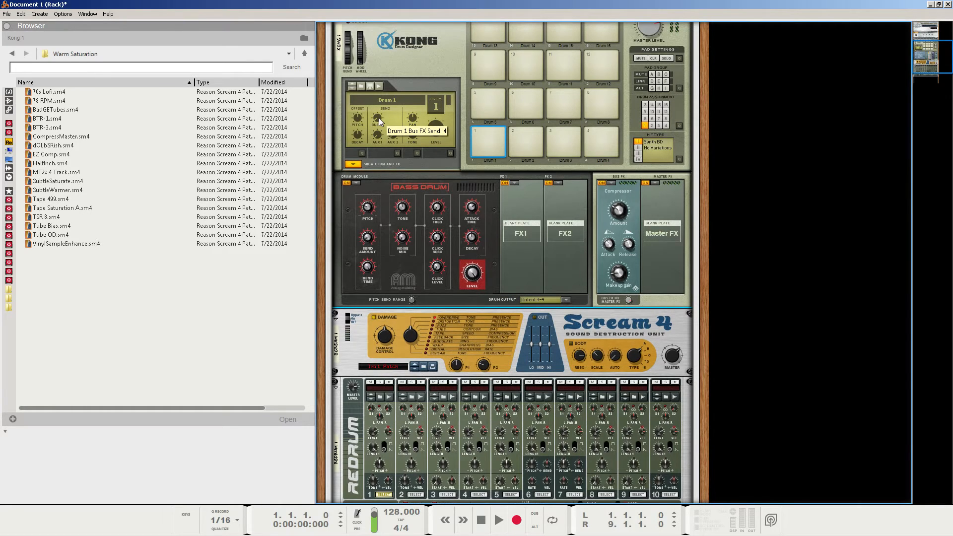
pyautogui.moveTo(380, 120); pyautogui.dragTo(399, 71)
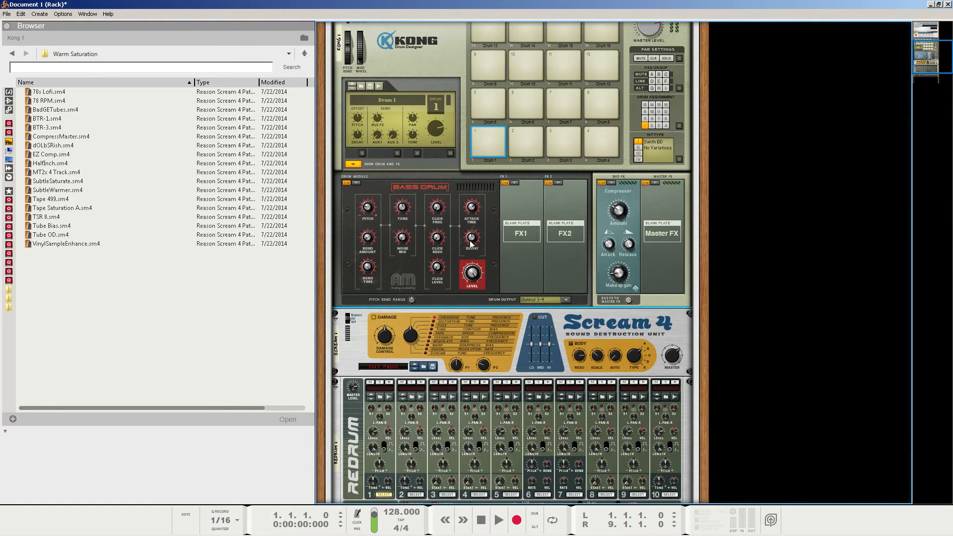
# - Load a Filter into Drum 1's FX1 slot and adjust its Frequency
pyautogui.click(516, 183)
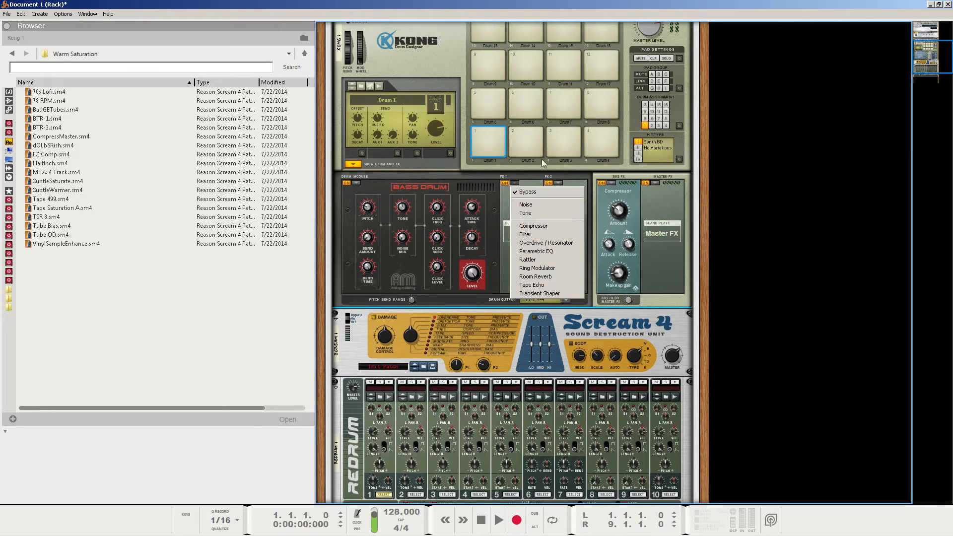
pyautogui.click(534, 233)
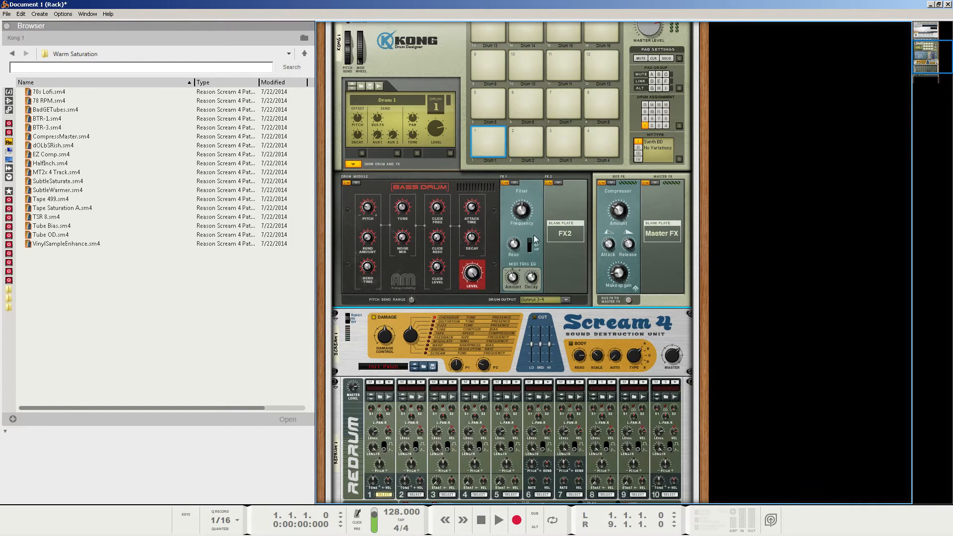
pyautogui.moveTo(522, 213); pyautogui.dragTo(524, 228)
# - Load a Compressor into Drum 1's FX2 slot and check its Amount control
pyautogui.click(560, 185)
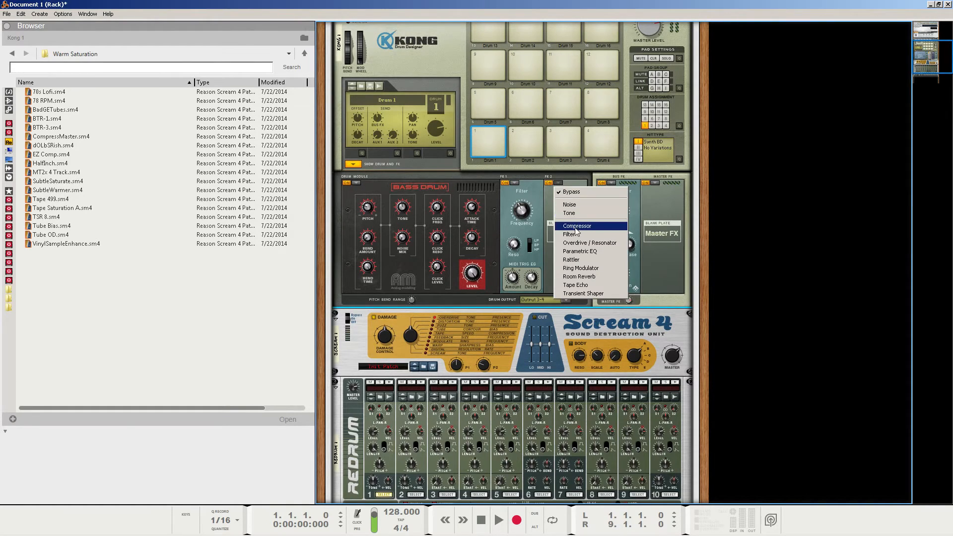
pyautogui.click(577, 229)
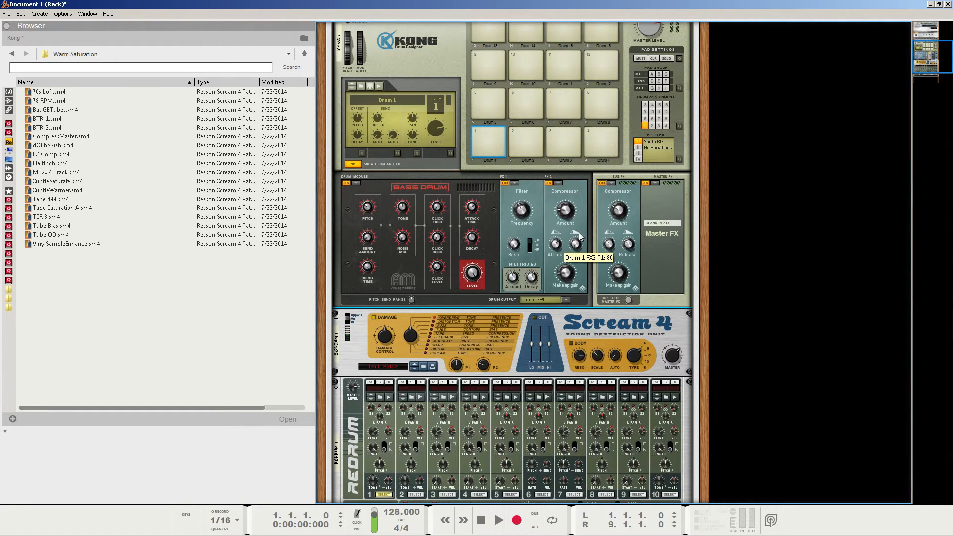
pyautogui.moveTo(565, 220)
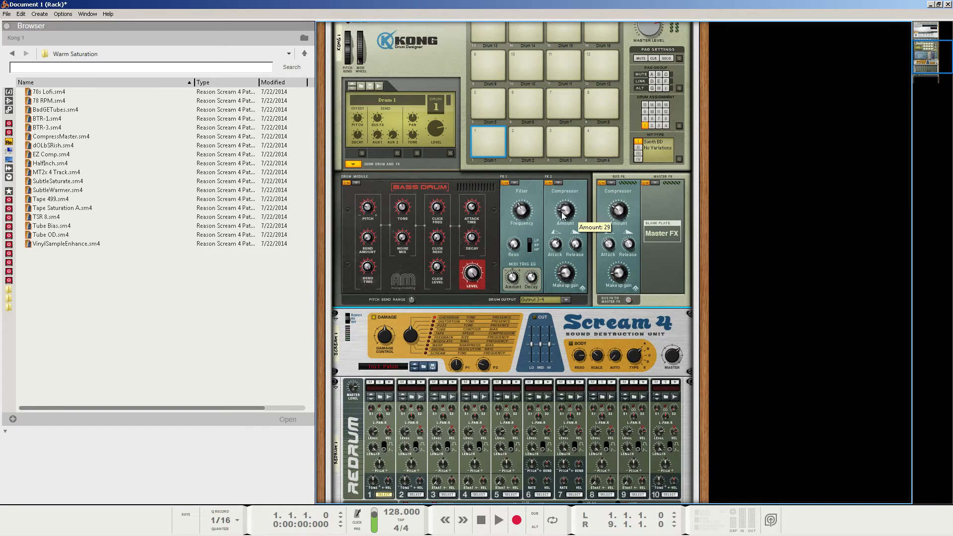
# - Play the Redrum pattern to audition the kick through Kong's filter and compressors, and stop playback
pyautogui.scroll(-4, 447, 238)
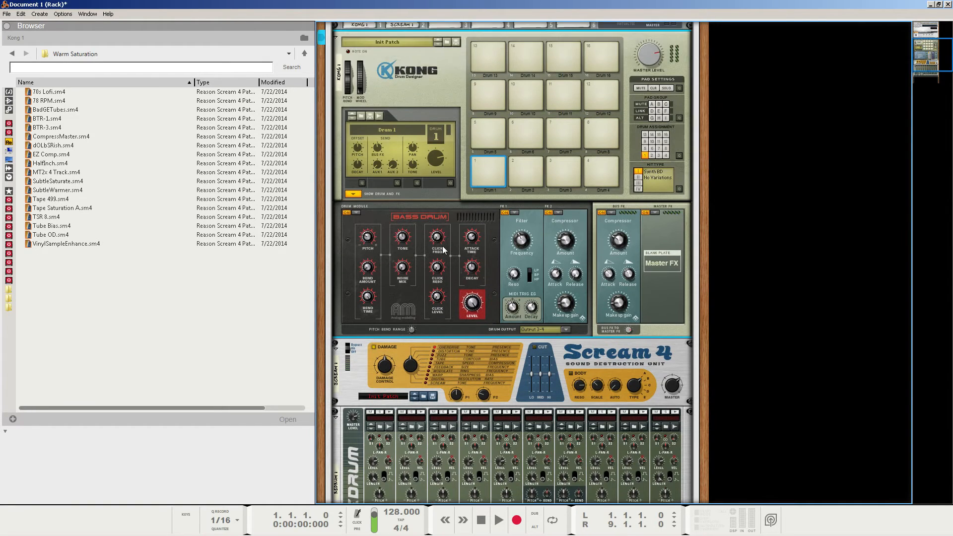
pyautogui.scroll(-1, 444, 252)
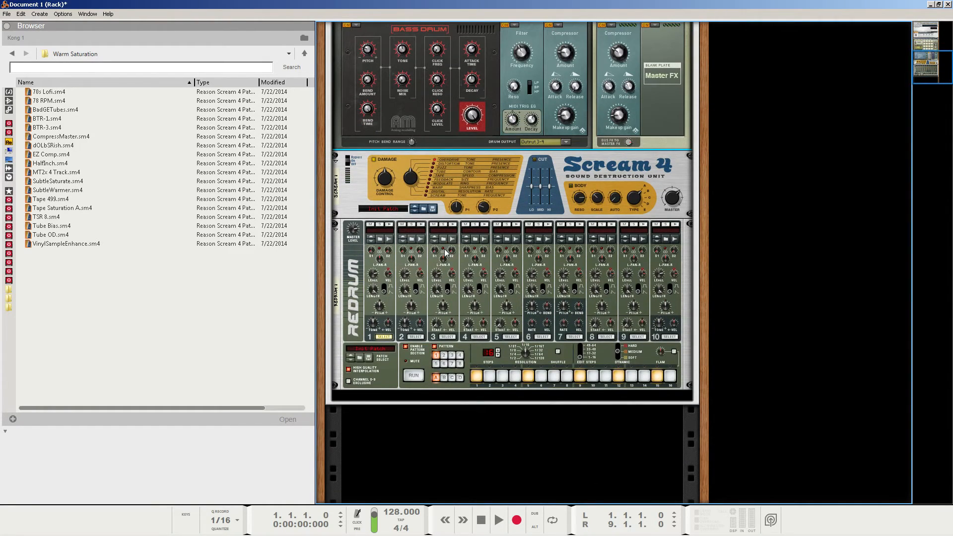
pyautogui.press('space')
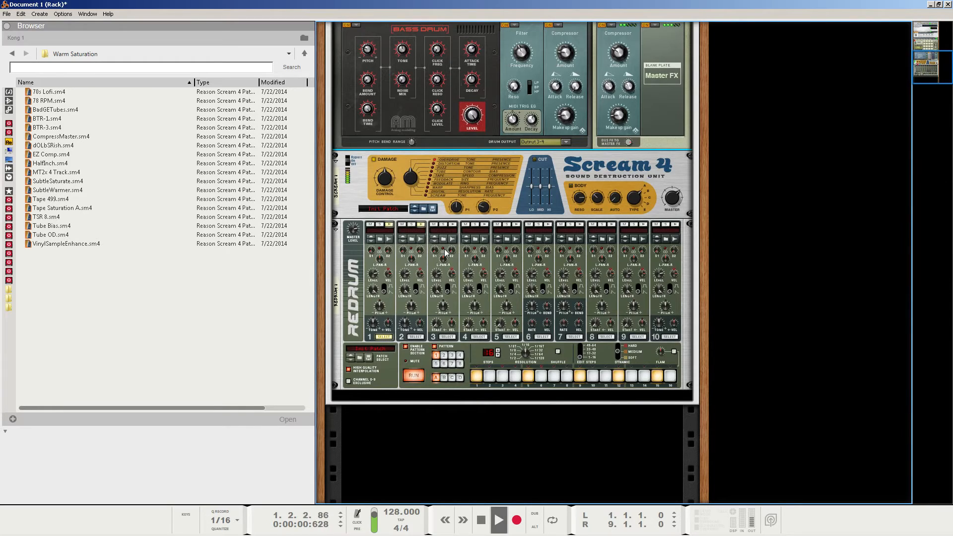
pyautogui.scroll(3, 561, 271)
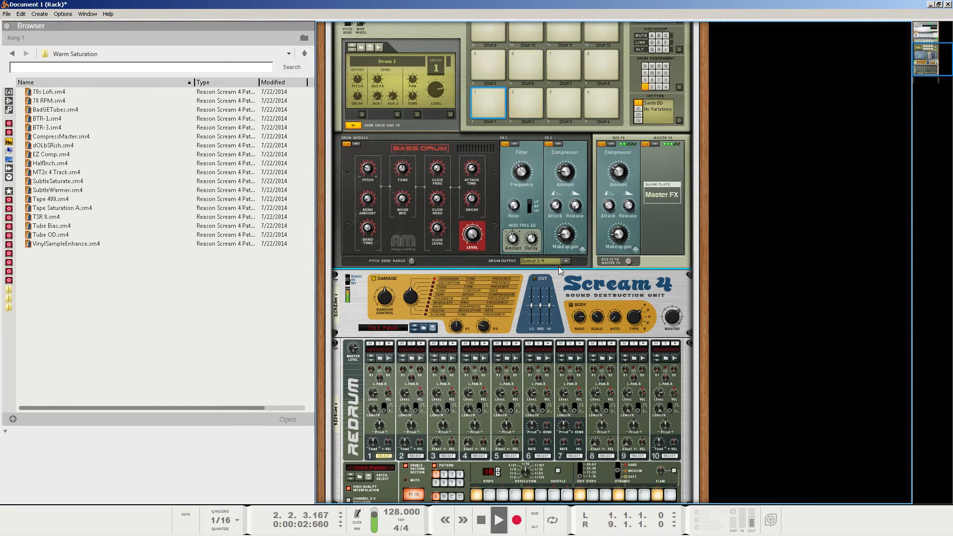
pyautogui.press('space')
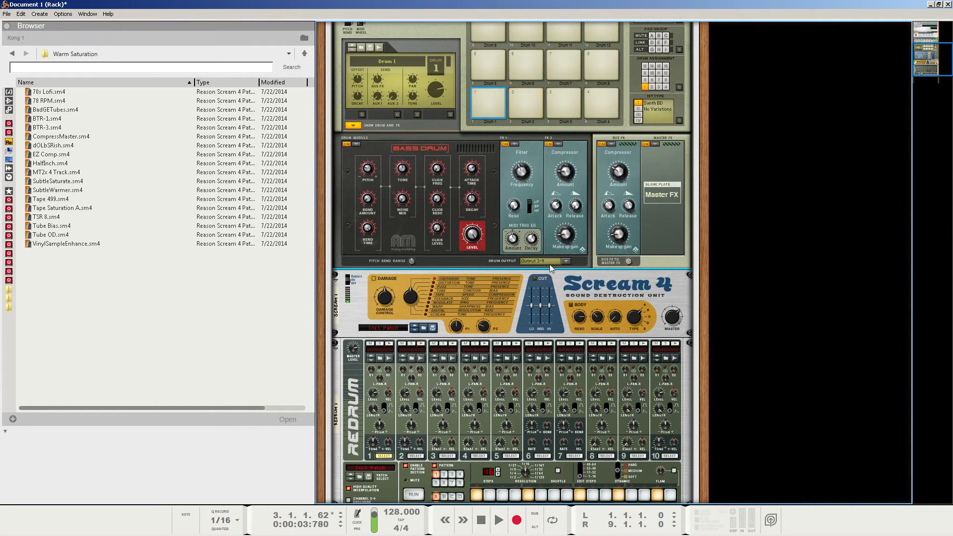
# - Reset the Scream 4 device and adjust its Master and Damage Control knobs
pyautogui.scroll(-3, 557, 268)
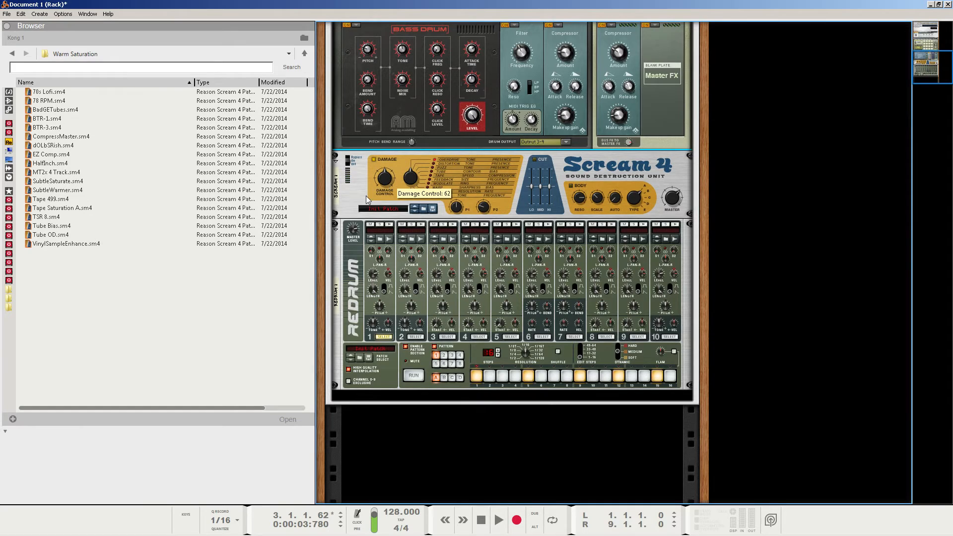
pyautogui.click(354, 187)
pyautogui.rightClick(354, 186)
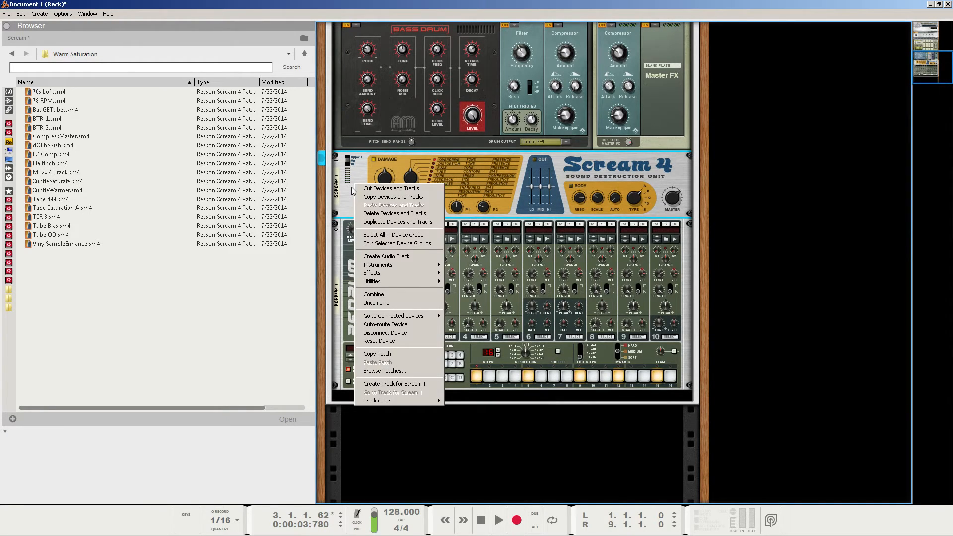
pyautogui.click(392, 342)
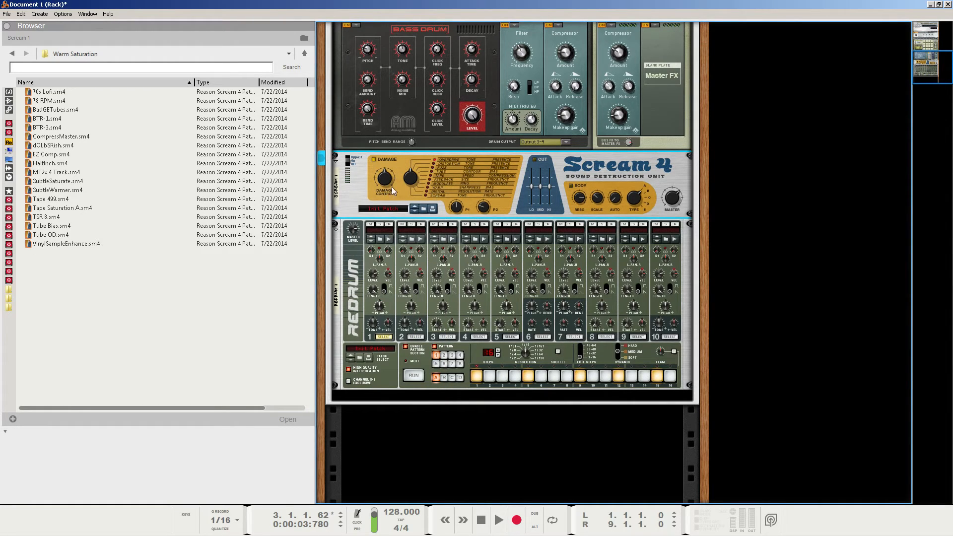
pyautogui.moveTo(671, 203); pyautogui.dragTo(673, 201)
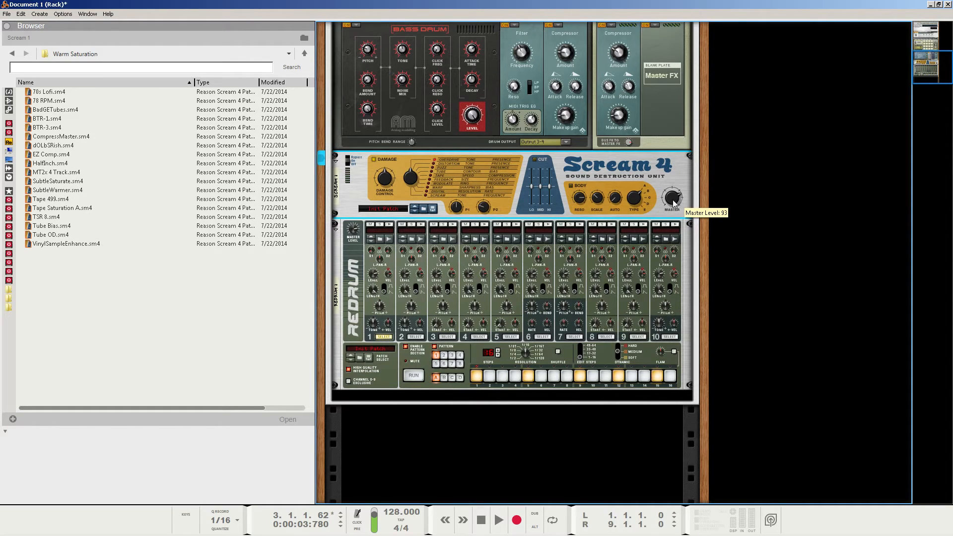
pyautogui.moveTo(385, 182); pyautogui.dragTo(385, 177)
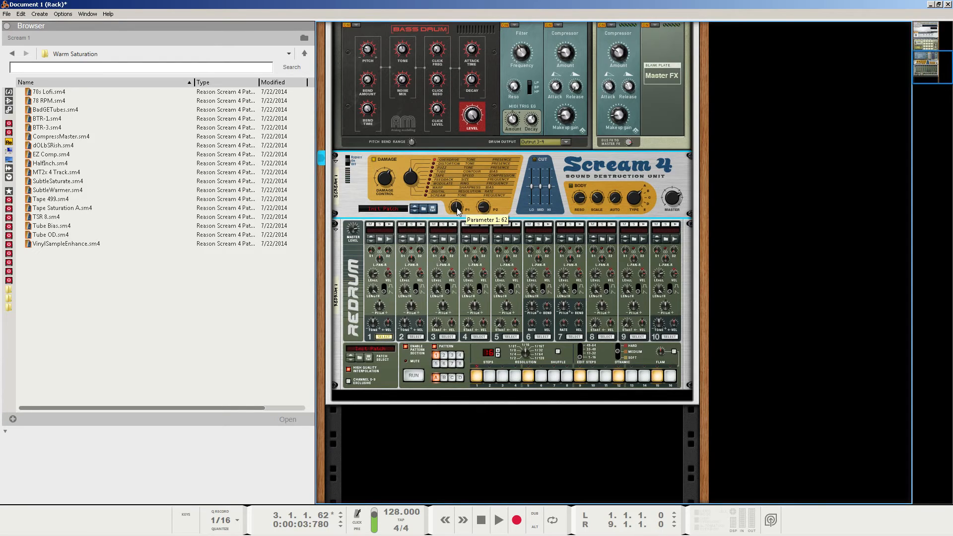
# - Play the pattern to audition the kick through the reset Scream 4, and stop playback
pyautogui.scroll(5, 458, 211)
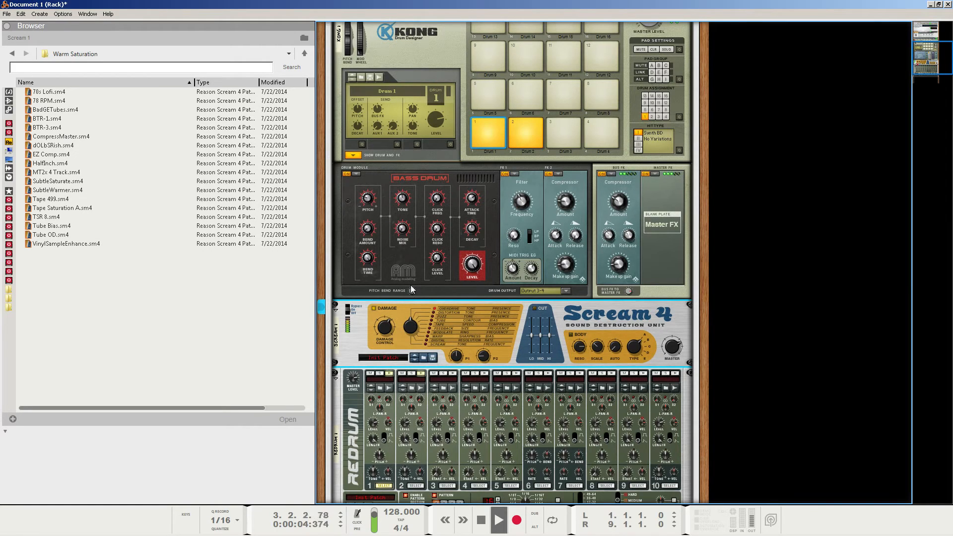
pyautogui.scroll(-4, 411, 289)
pyautogui.scroll(10, 411, 288)
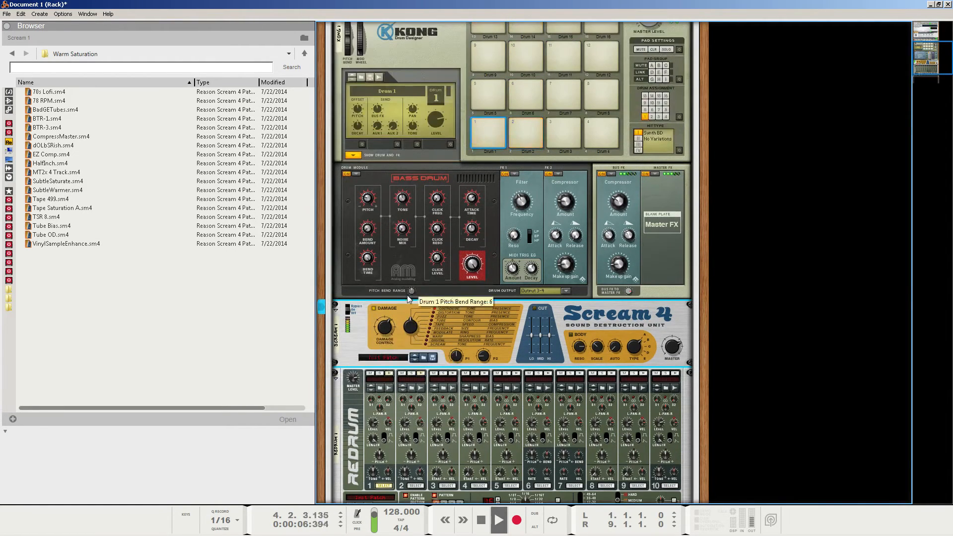
pyautogui.scroll(-11, 406, 294)
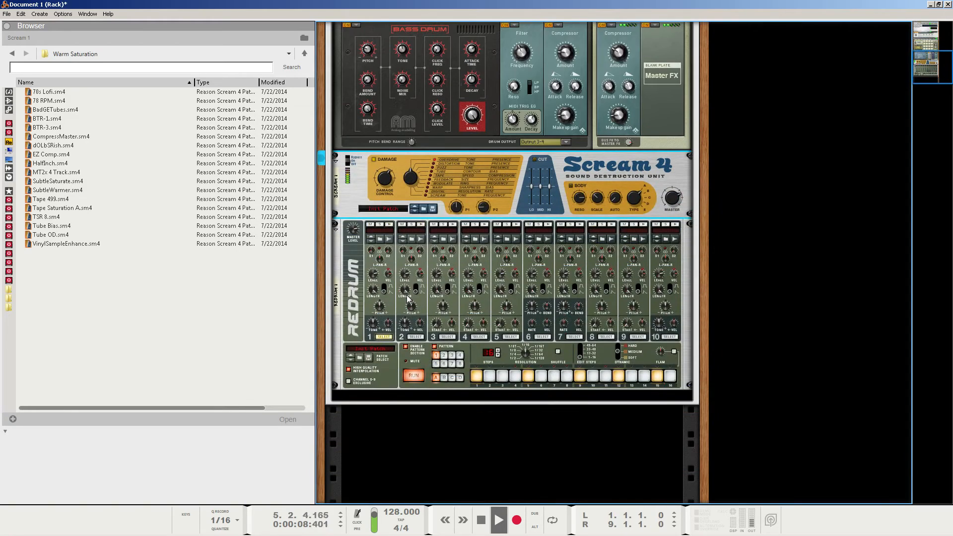
pyautogui.press('space')
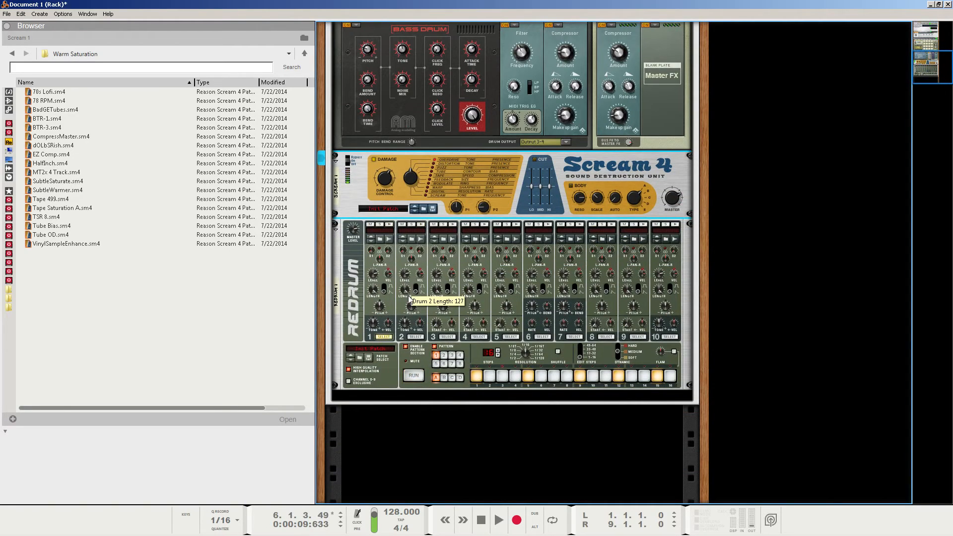
# - Select Kong's empty Drum 2 pad for the second kick layer
pyautogui.scroll(8, 410, 298)
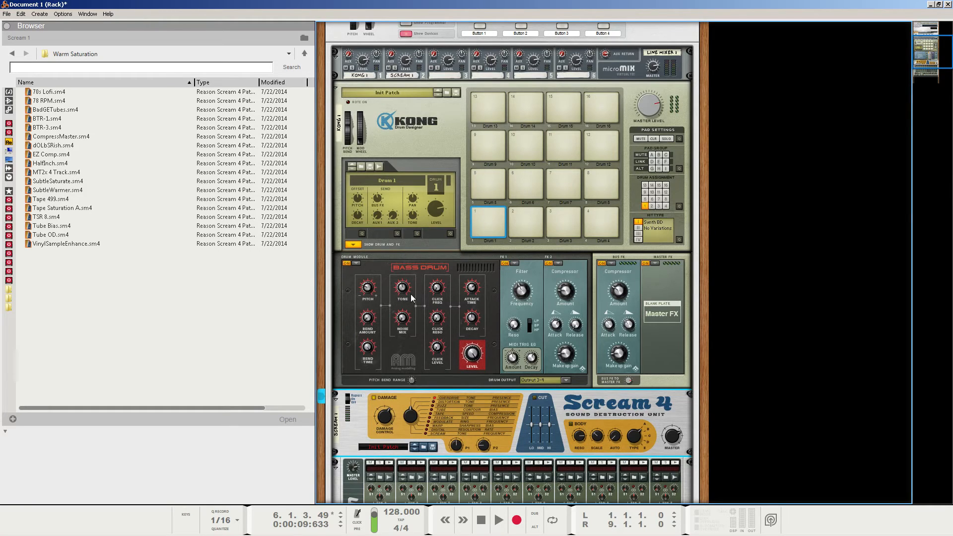
pyautogui.scroll(7, 410, 294)
pyautogui.scroll(-8, 560, 233)
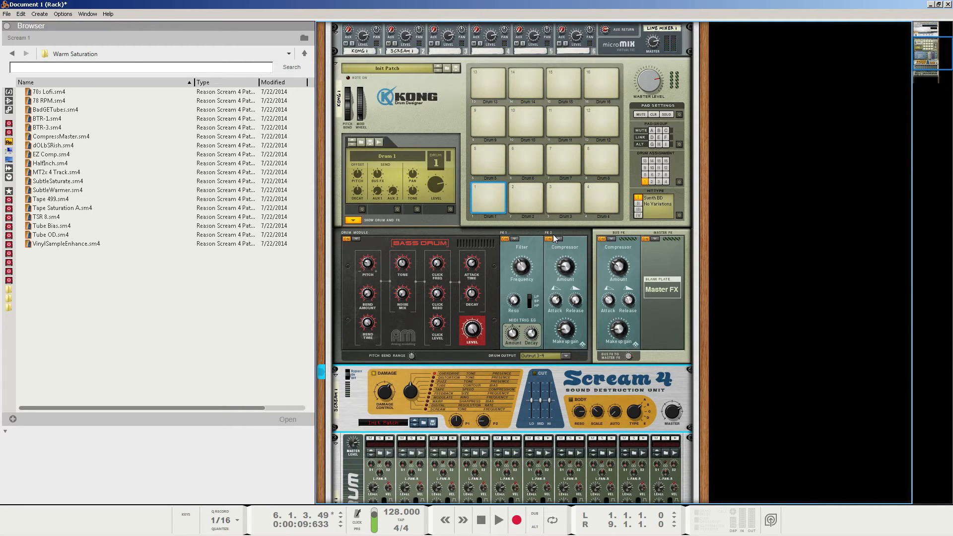
pyautogui.scroll(-1, 555, 239)
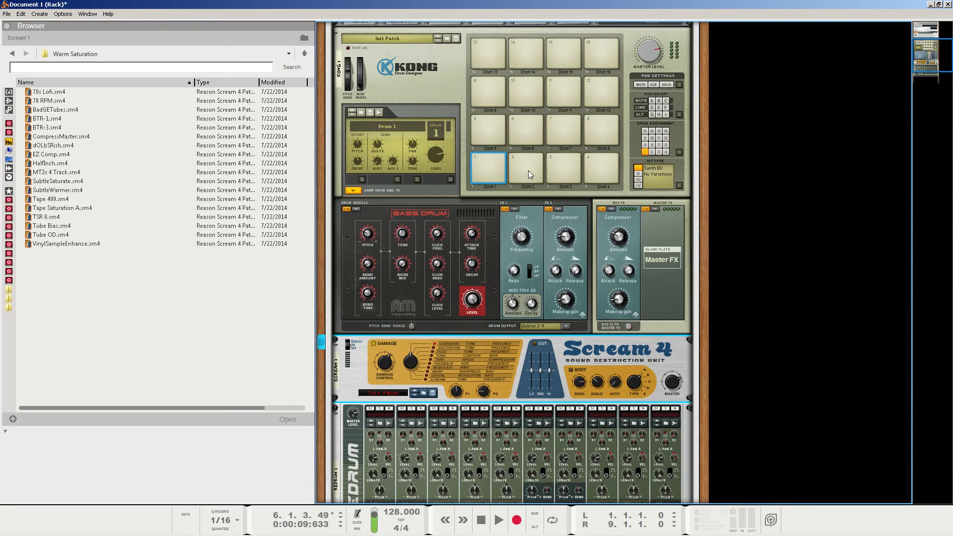
pyautogui.click(527, 169)
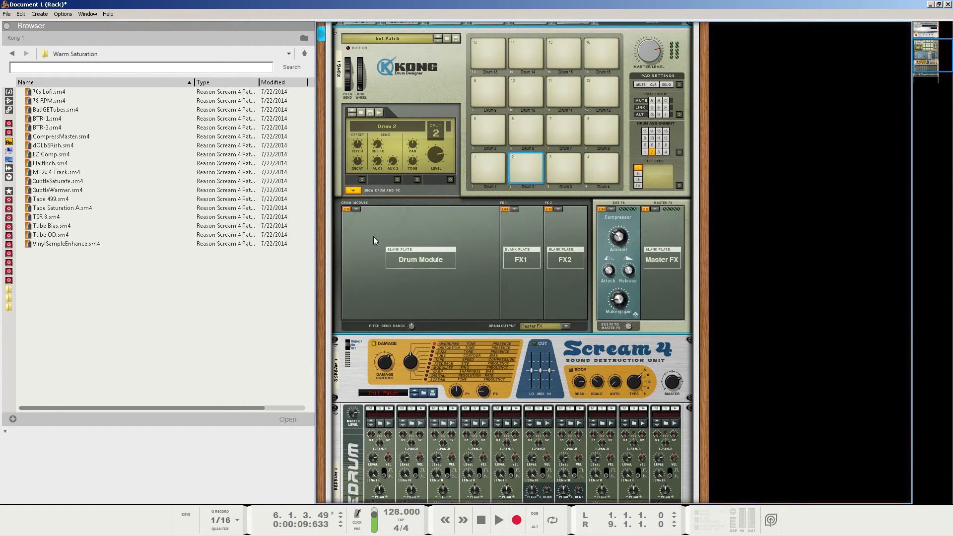
# - Open the 1. Bass Drums folder under Kong Patches > Kong Sounds & Samples in the Reason Factory Sound Bank
pyautogui.click(8, 124)
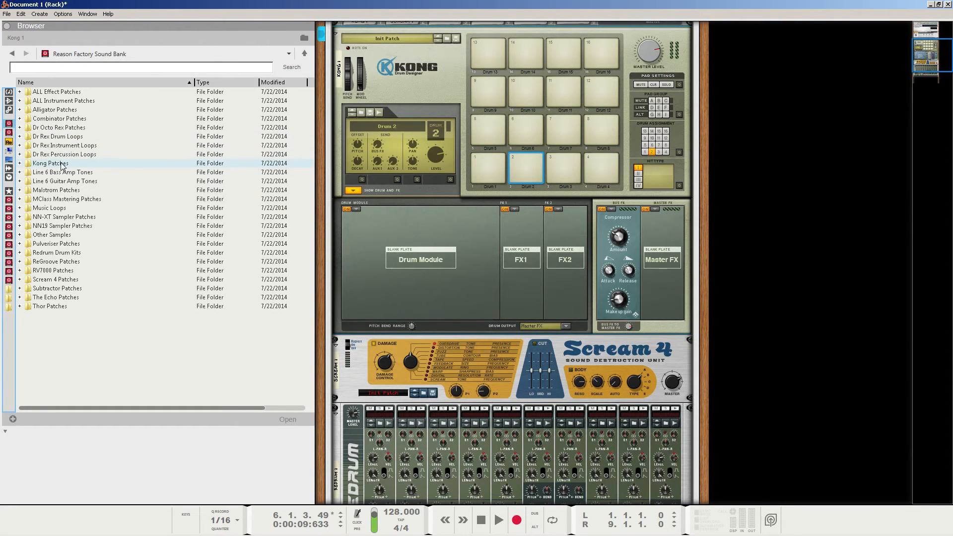
pyautogui.doubleClick(61, 164)
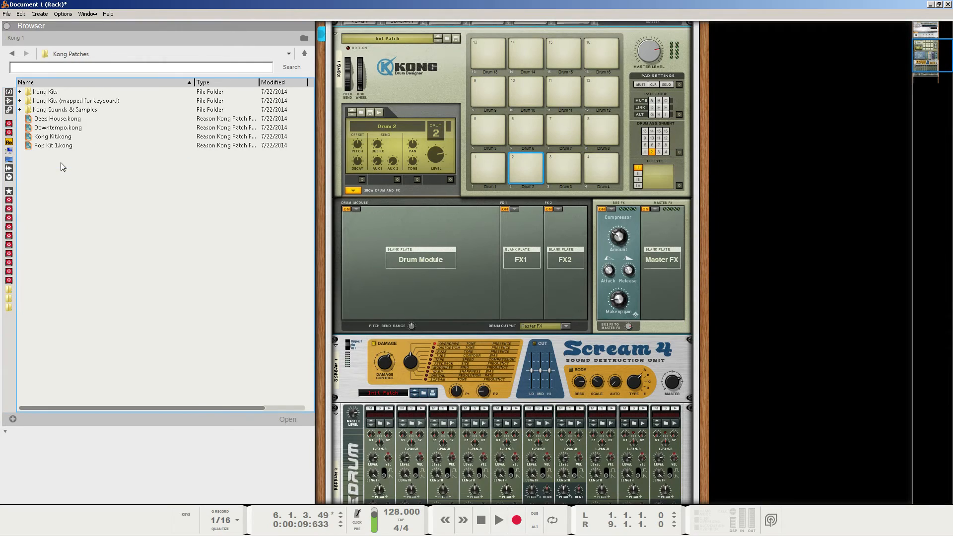
pyautogui.doubleClick(52, 110)
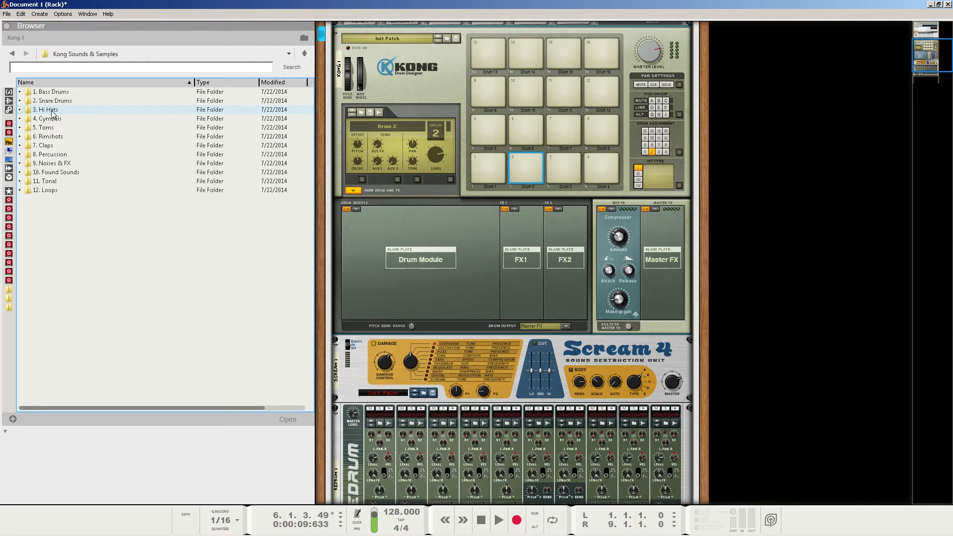
pyautogui.click(12, 54)
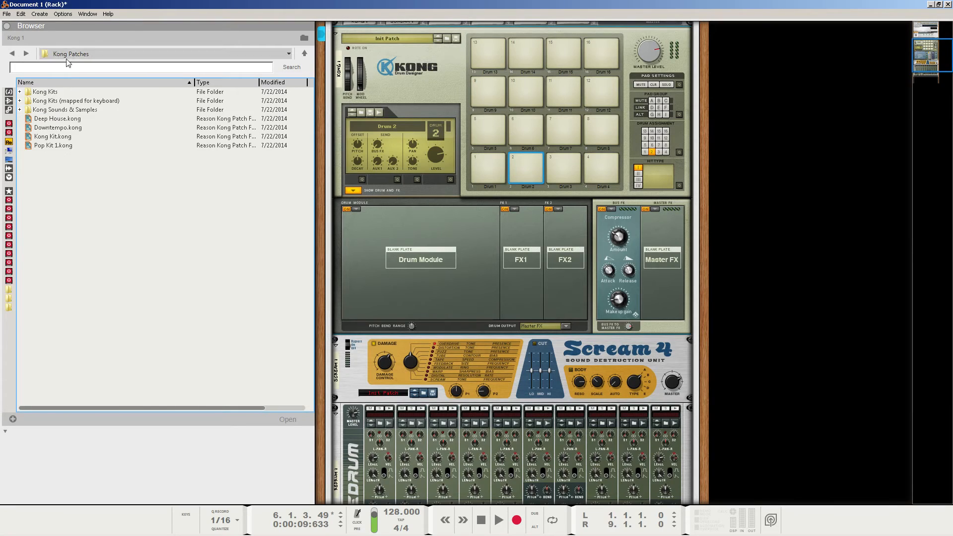
pyautogui.click(12, 53)
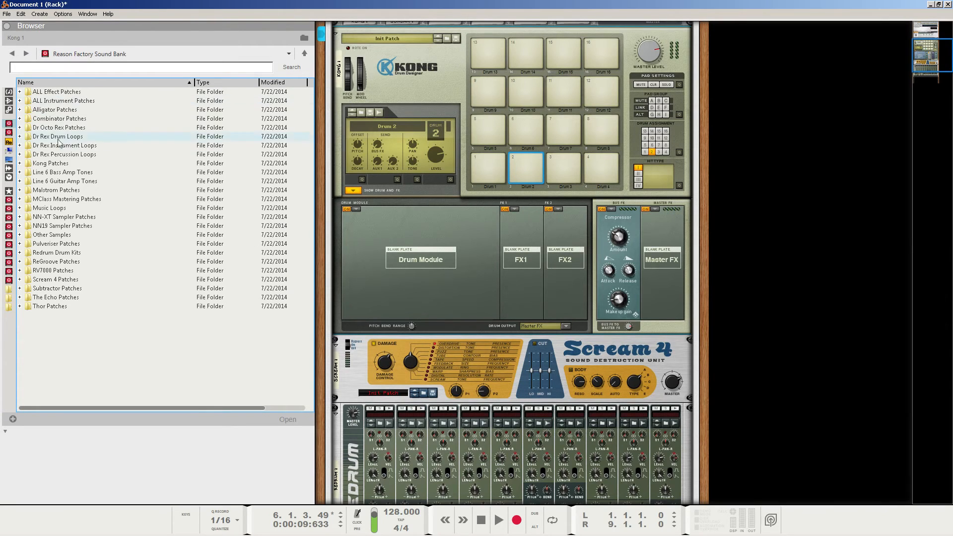
pyautogui.doubleClick(59, 165)
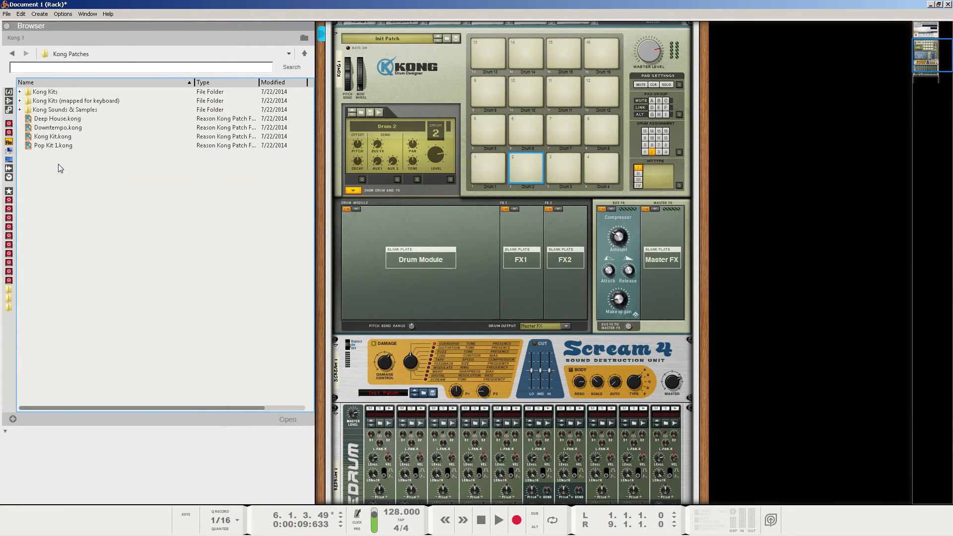
pyautogui.doubleClick(54, 110)
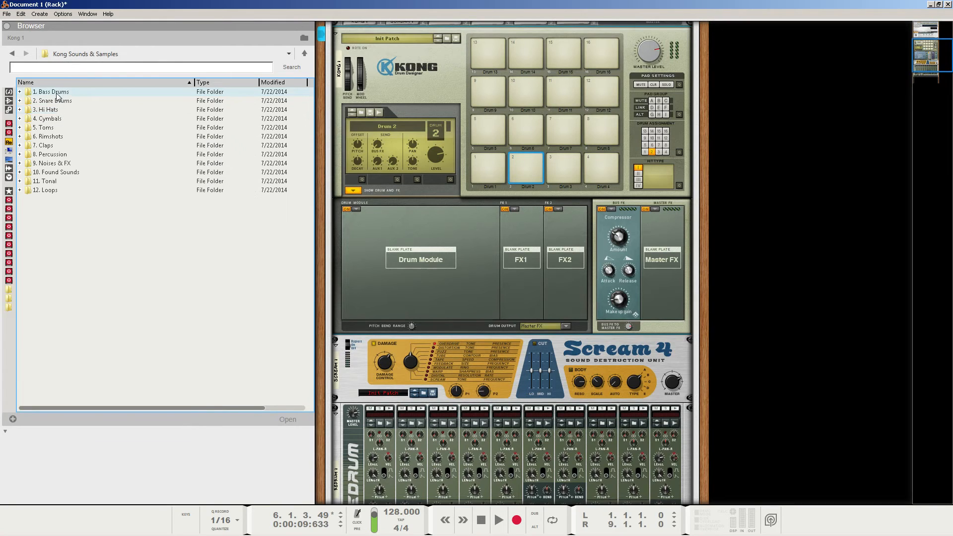
pyautogui.doubleClick(56, 94)
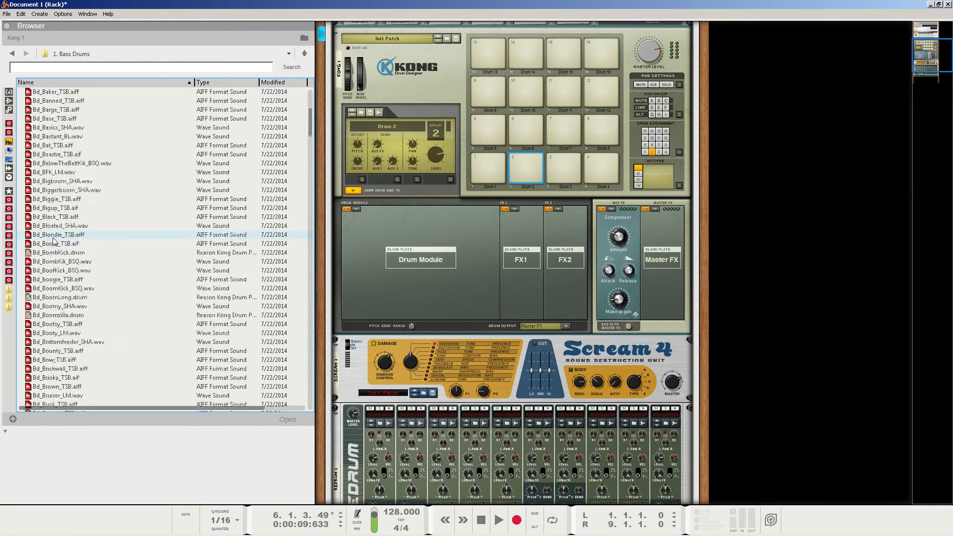
# - Load the Bd_Conetearer_SHA.wav sample onto Kong's Drum 2 pad
pyautogui.scroll(-11, 54, 240)
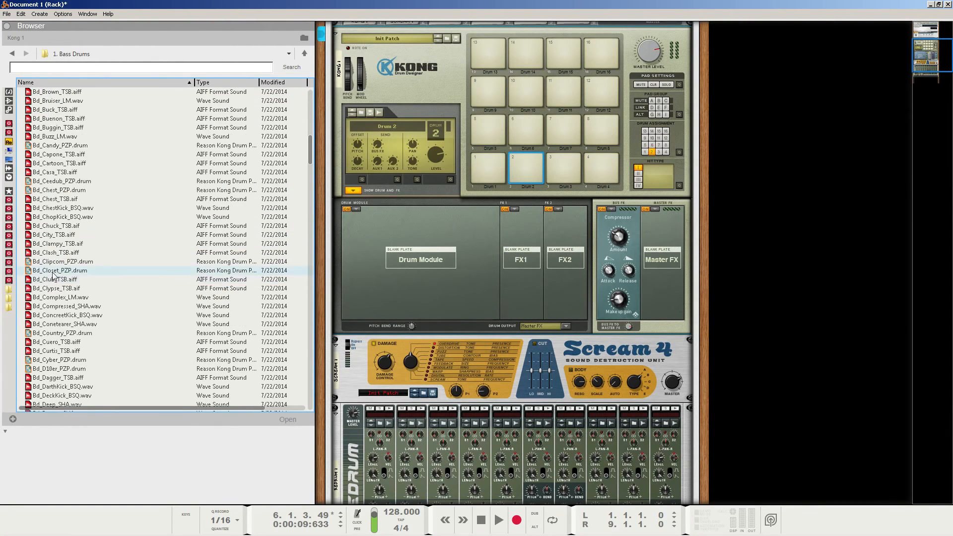
pyautogui.scroll(-1, 54, 278)
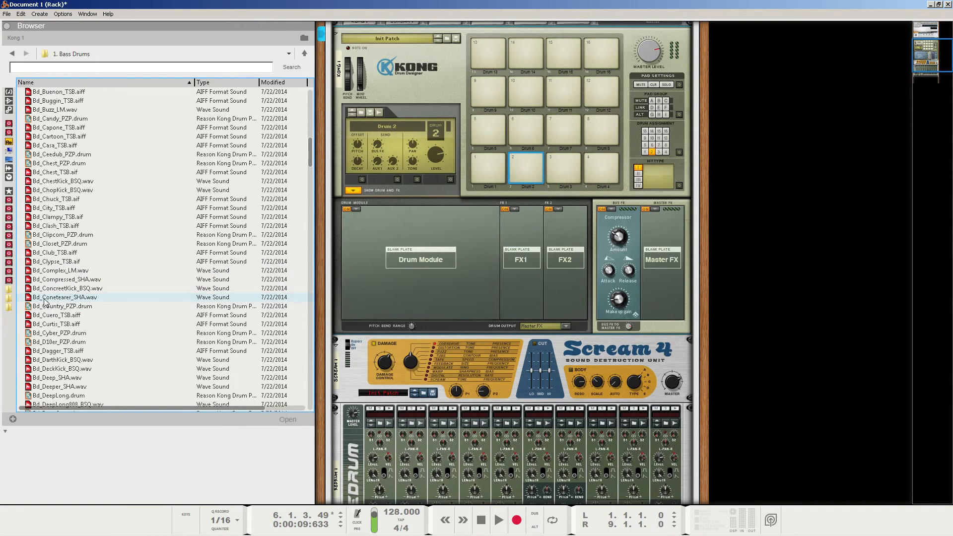
pyautogui.moveTo(44, 297); pyautogui.dragTo(526, 170)
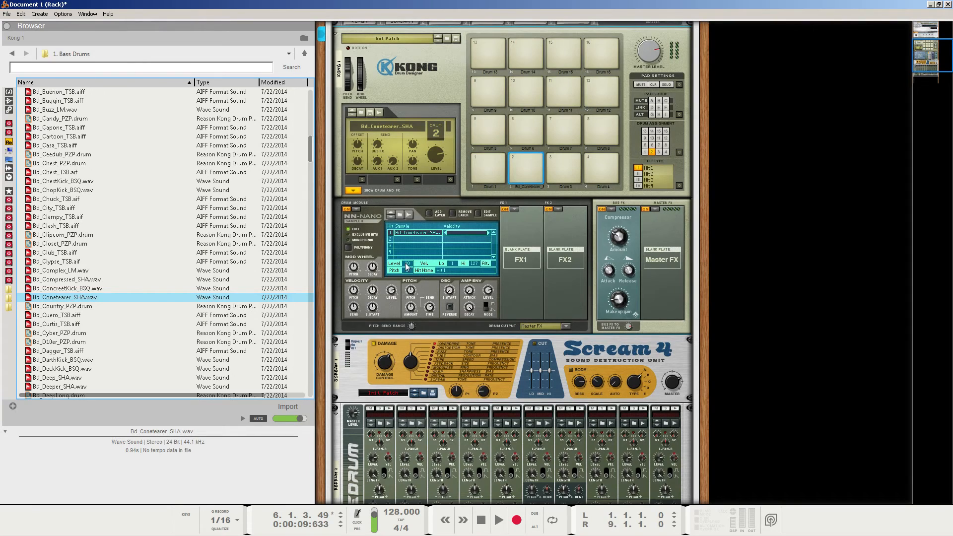
# - Set Drum 2's decay offset to -19 and audition the pad
pyautogui.moveTo(410, 263); pyautogui.dragTo(431, 224)
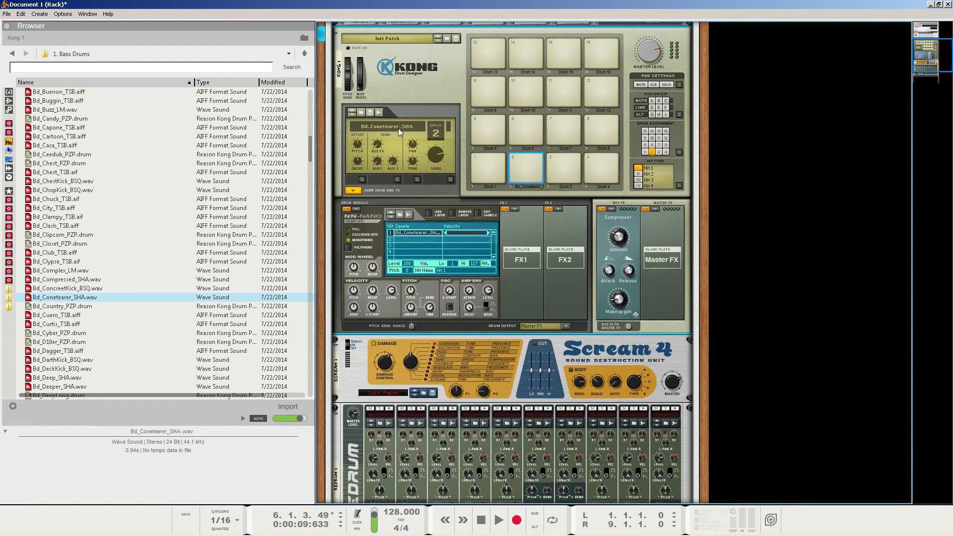
pyautogui.moveTo(359, 157); pyautogui.dragTo(359, 169)
pyautogui.moveTo(359, 166); pyautogui.dragTo(359, 181)
pyautogui.moveTo(357, 178); pyautogui.dragTo(358, 181)
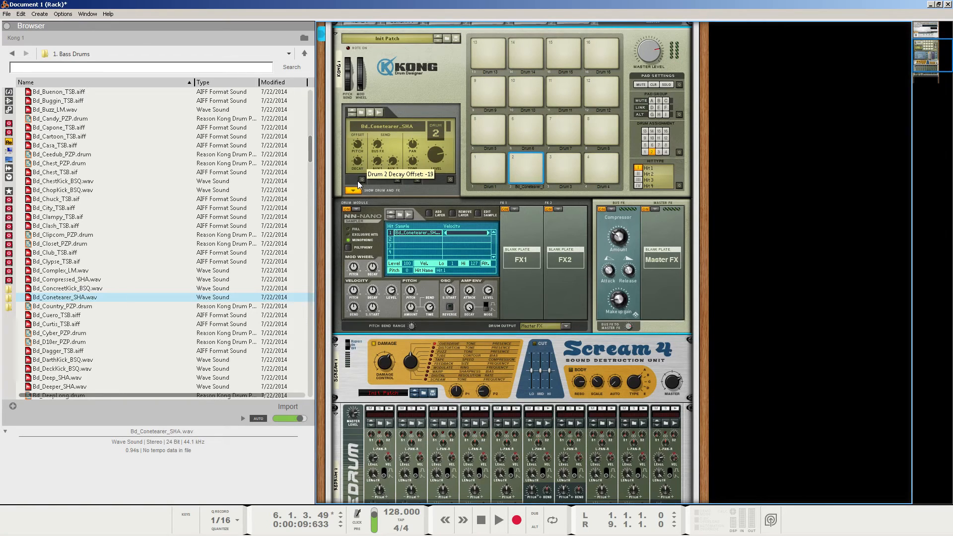
pyautogui.click(529, 166)
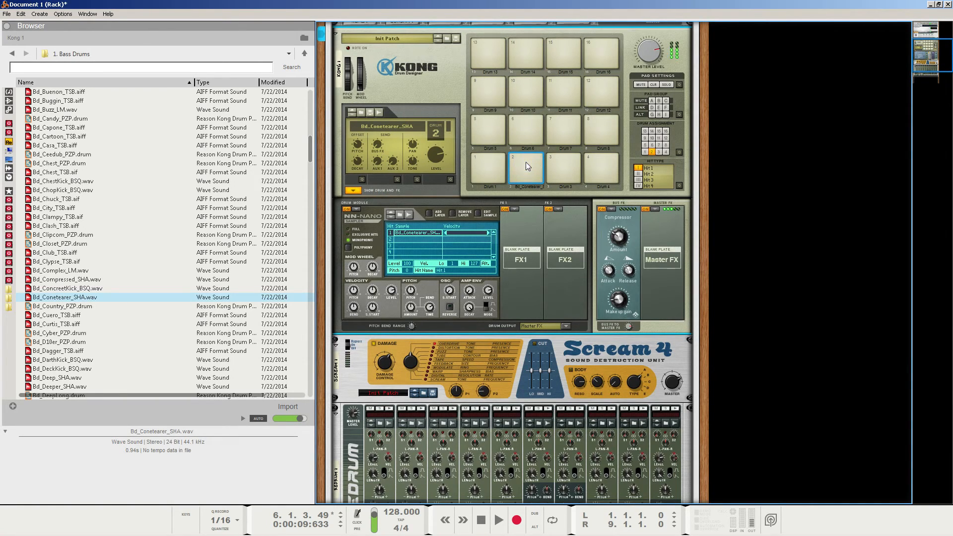
# - Insert a Filter in Drum 2's FX1 slot and adjust its Frequency knob
pyautogui.click(515, 209)
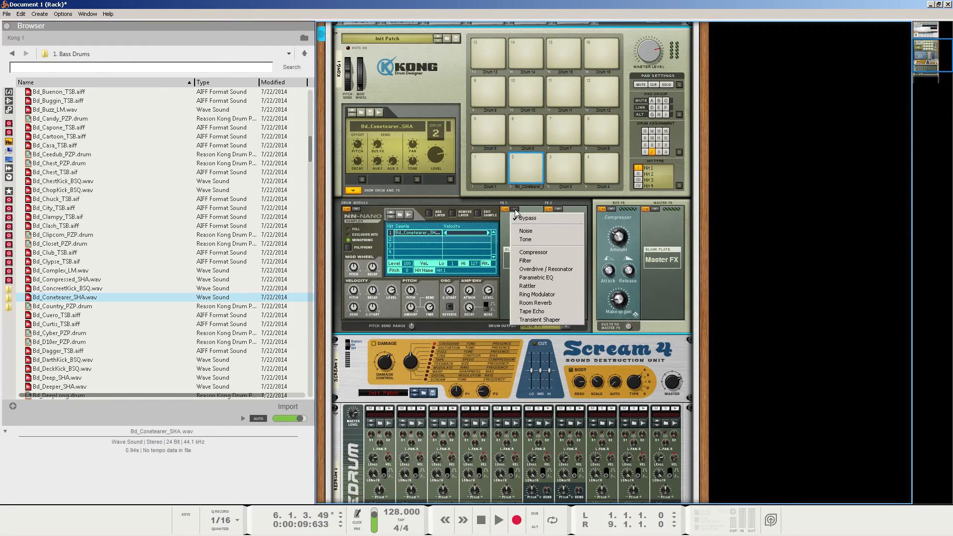
pyautogui.click(526, 264)
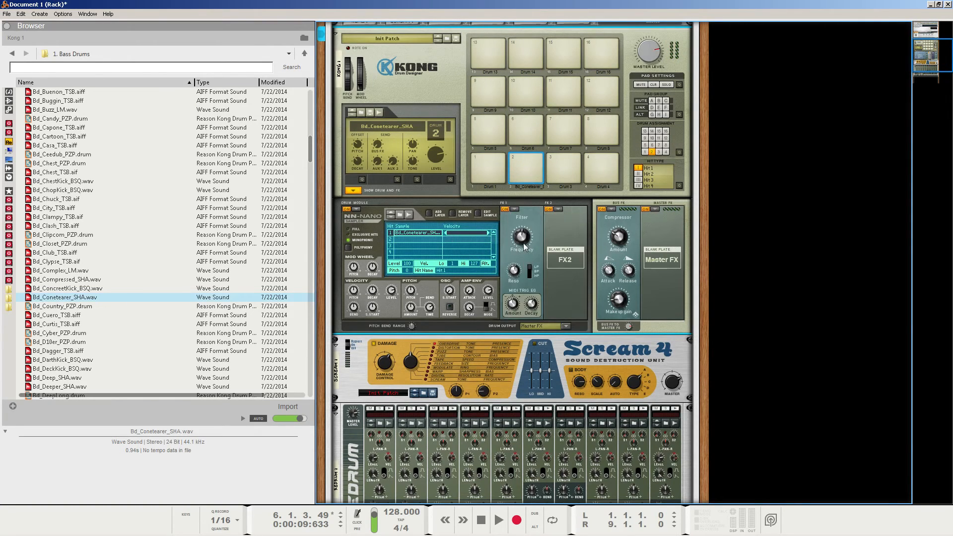
pyautogui.moveTo(523, 243)
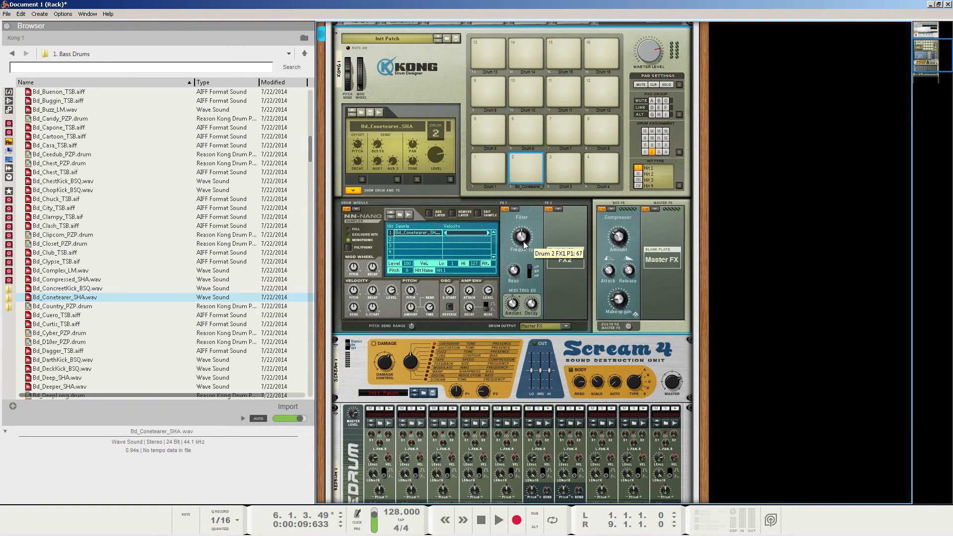
pyautogui.moveTo(524, 243); pyautogui.dragTo(523, 245)
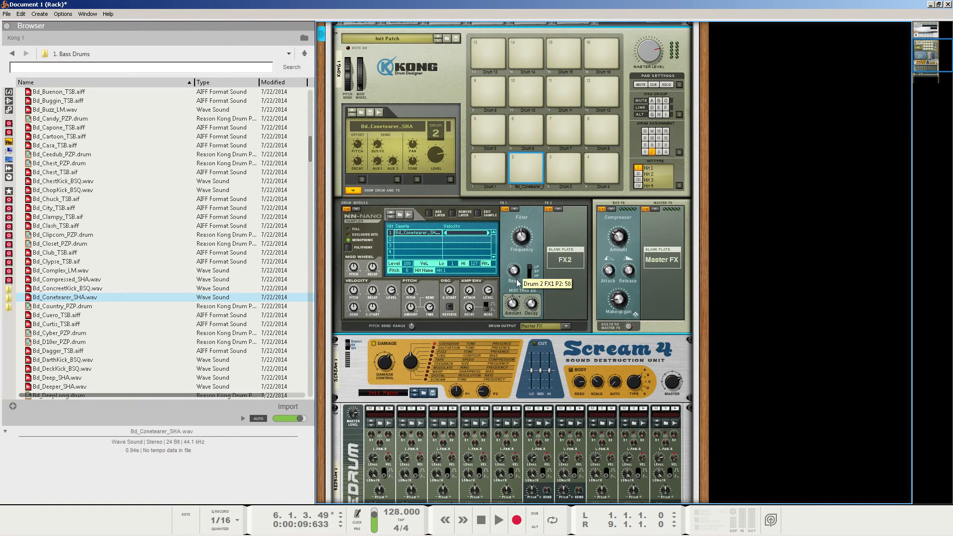
# - Insert a Compressor in Drum 2's FX2 slot and adjust its Amount knob
pyautogui.click(560, 209)
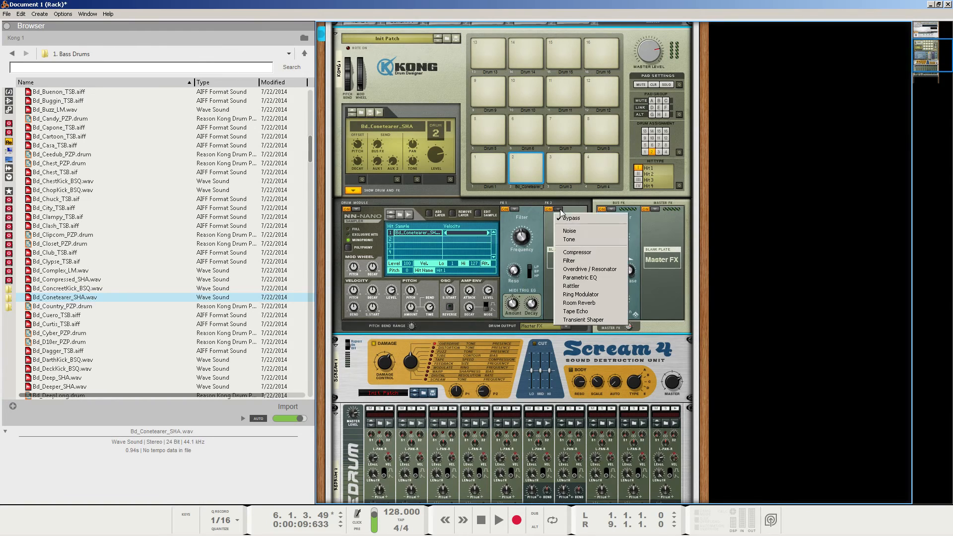
pyautogui.click(587, 254)
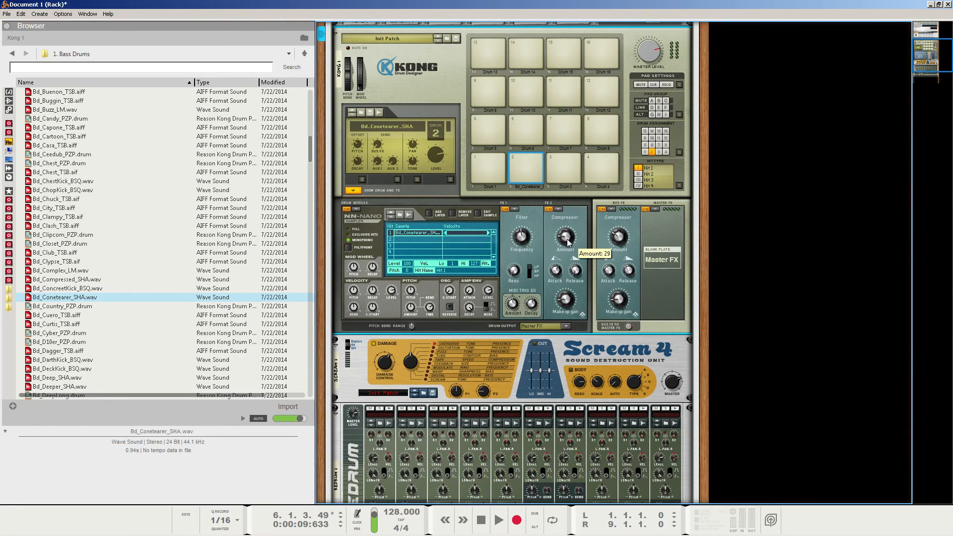
pyautogui.moveTo(568, 240); pyautogui.dragTo(567, 241)
pyautogui.moveTo(381, 137); pyautogui.dragTo(382, 135)
# - Select Kong's Drum 1 pad, play the Redrum pattern to audition both kick layers together, and stop playback
pyautogui.scroll(-3, 392, 229)
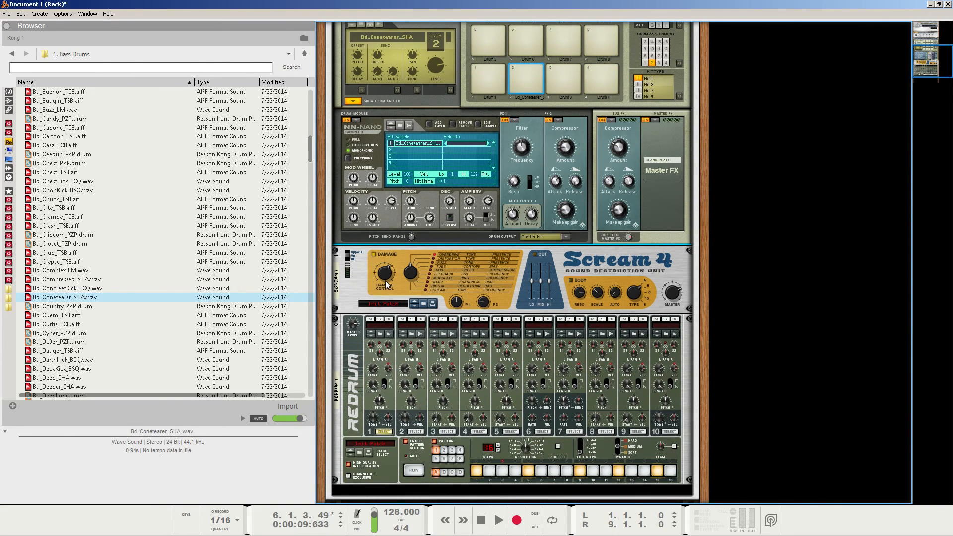
pyautogui.scroll(4, 388, 285)
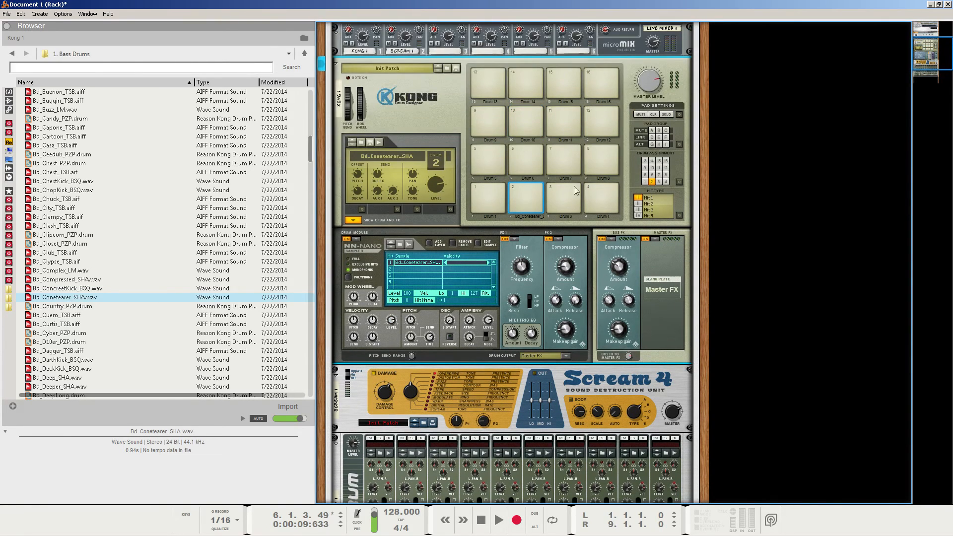
pyautogui.click(489, 198)
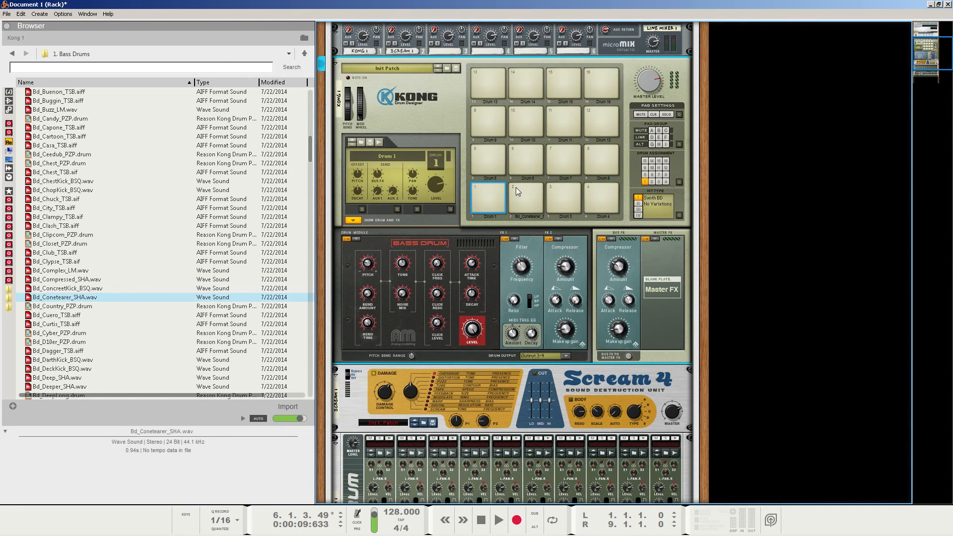
pyautogui.press('space')
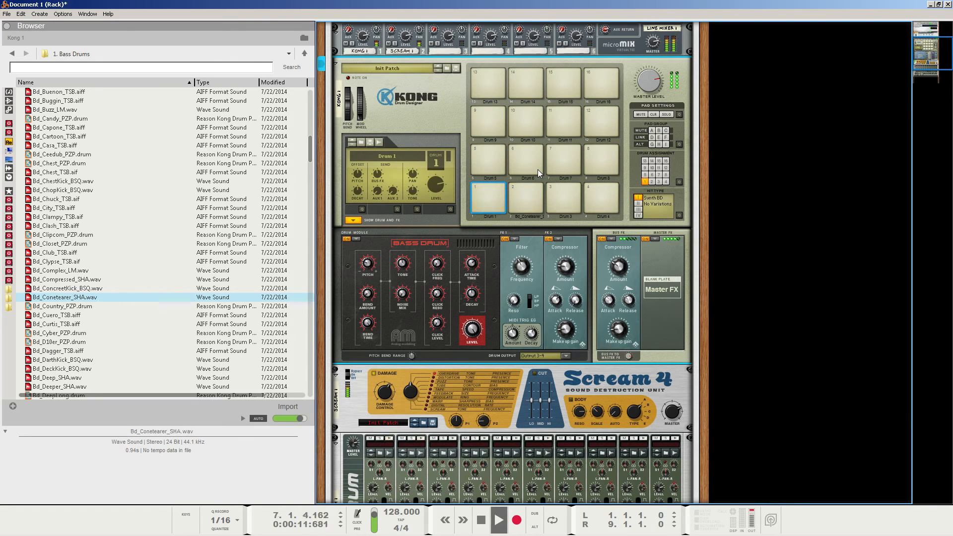
pyautogui.scroll(-3, 539, 171)
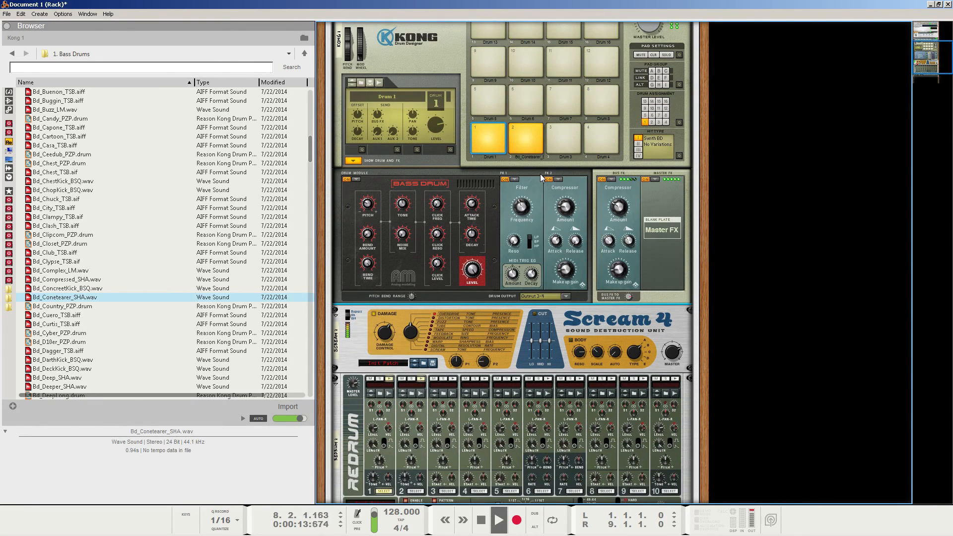
pyautogui.press('space')
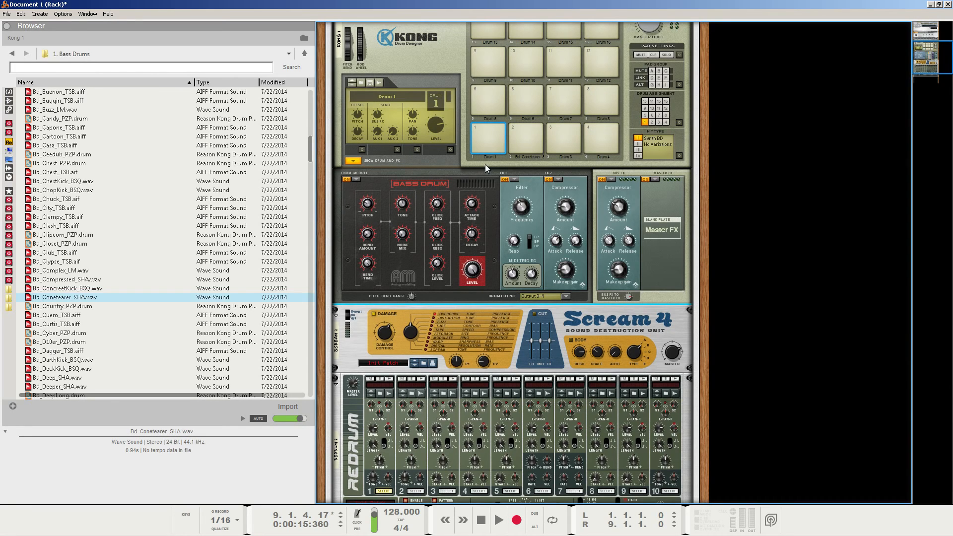
pyautogui.scroll(4, 483, 227)
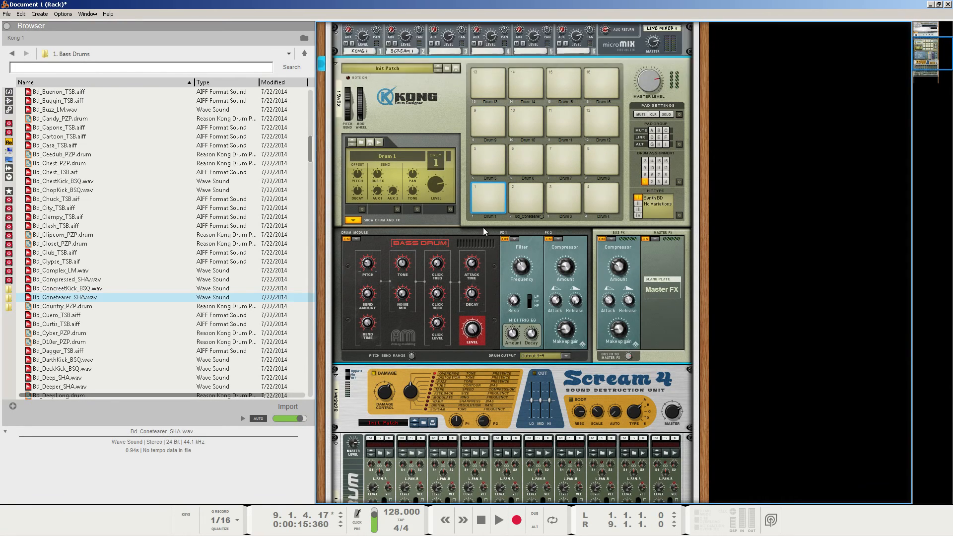